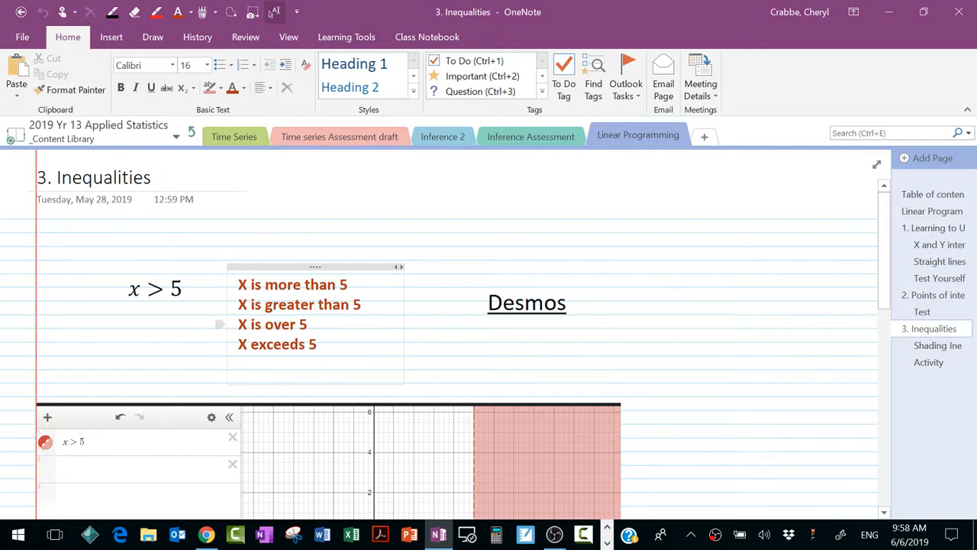
Step: Open the linked Desmos calculator from the OneNote page and graph the line x = 5 in the empty third expression
{"action": "left_click", "coordinate": [533, 306]}
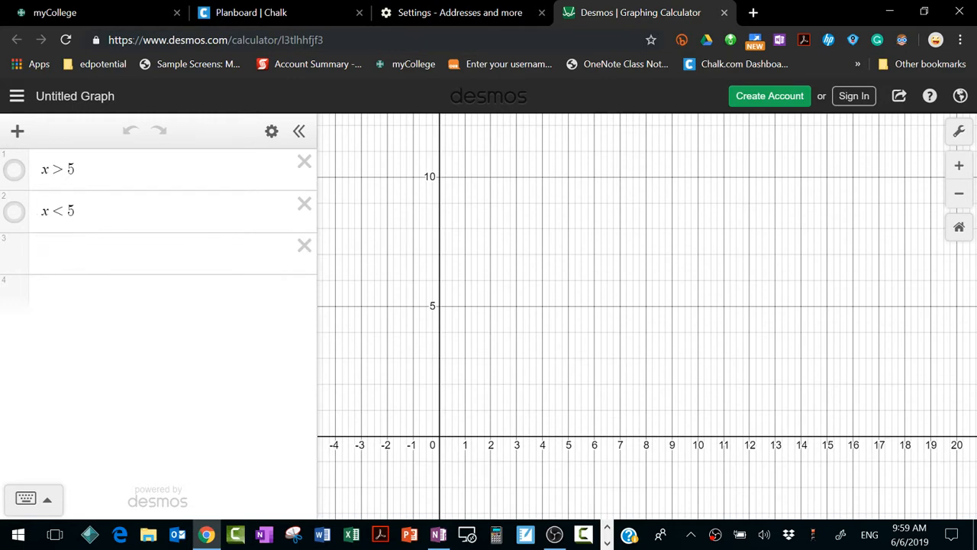
{"action": "left_click", "coordinate": [114, 253]}
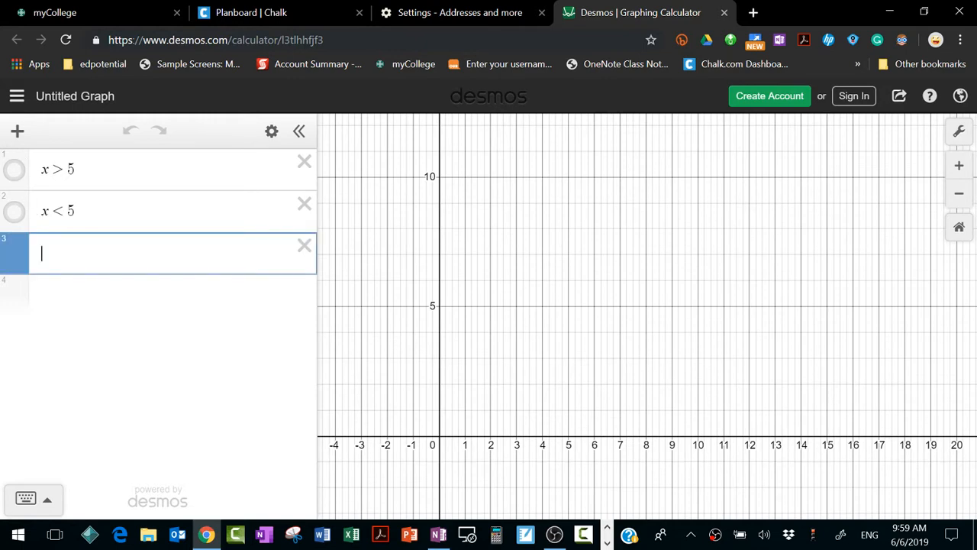
{"action": "type", "text": "x = "}
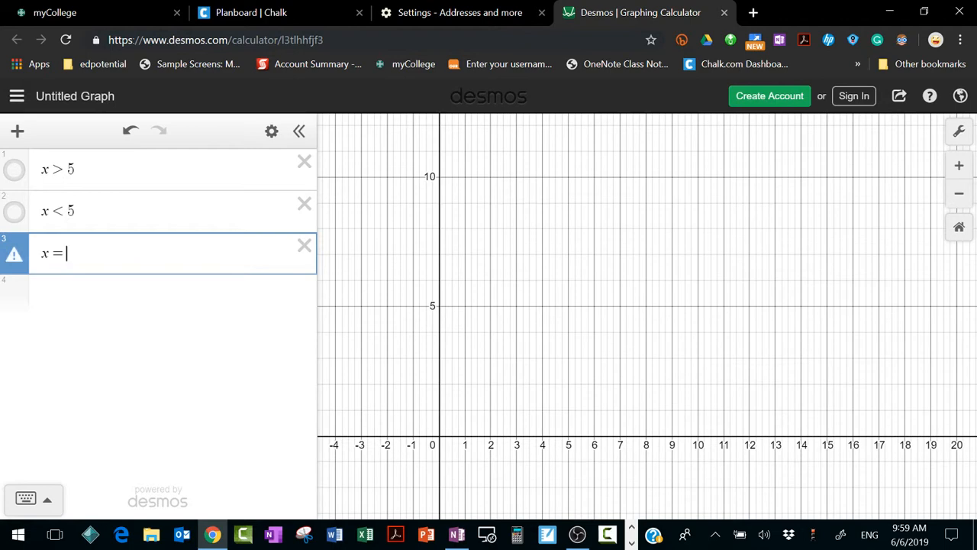
{"action": "type", "text": "5"}
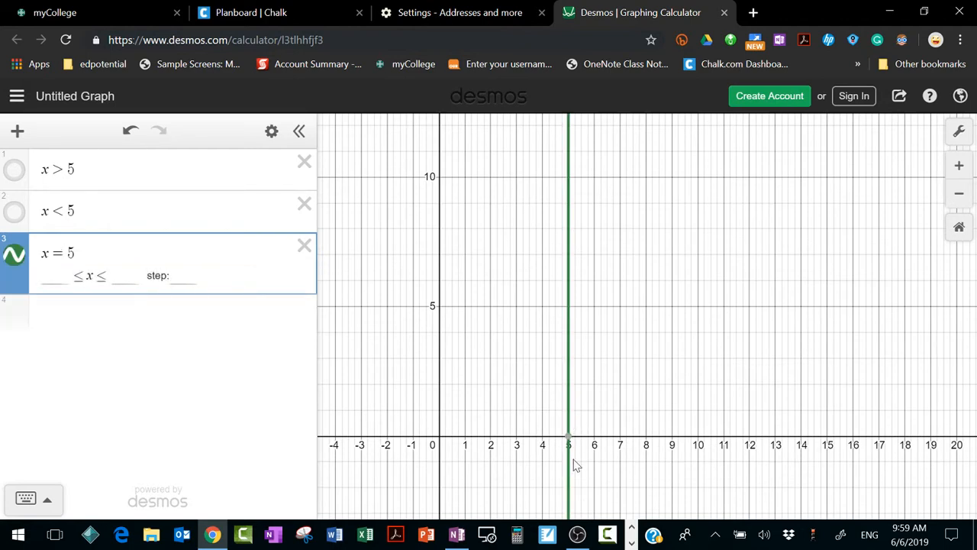
{"action": "mouse_move", "coordinate": [569, 439]}
Step: Reorder the expressions so that x < 5 comes after x = 5, and show the graph of x > 5
{"action": "left_click_drag", "start_coordinate": [22, 192], "coordinate": [18, 263]}
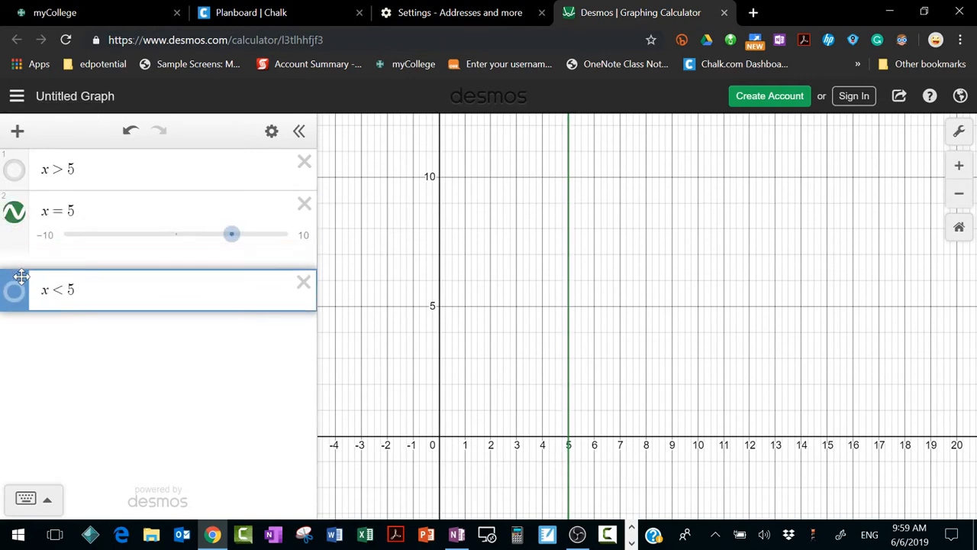
{"action": "left_click", "coordinate": [14, 170]}
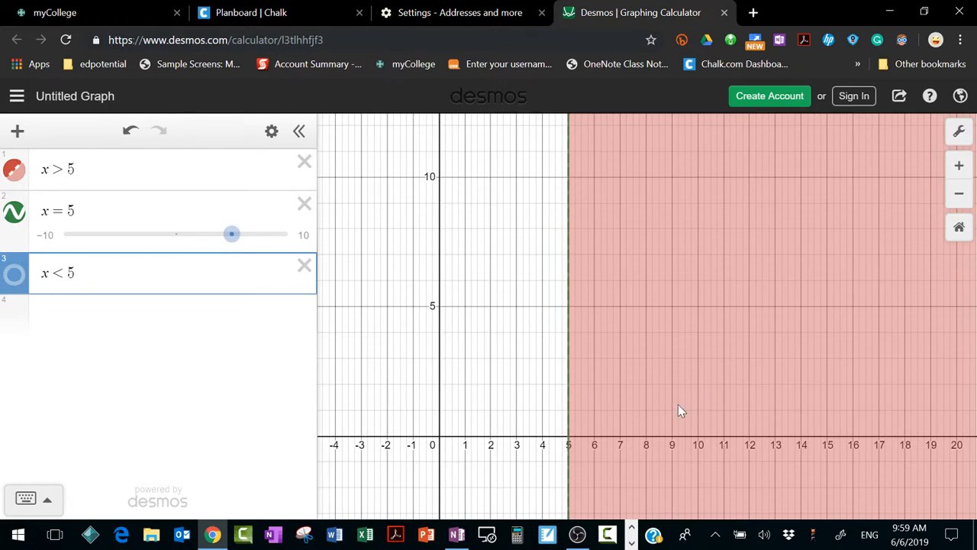
{"action": "left_click_drag", "start_coordinate": [463, 351], "coordinate": [429, 333]}
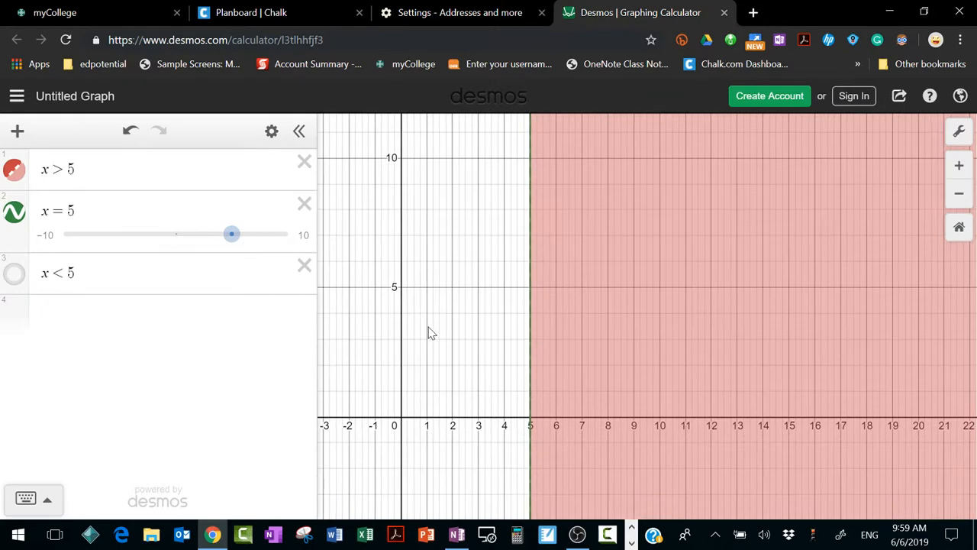
Step: Inspect the point where the boundary line x = 5 crosses the x-axis
{"action": "left_click", "coordinate": [531, 424]}
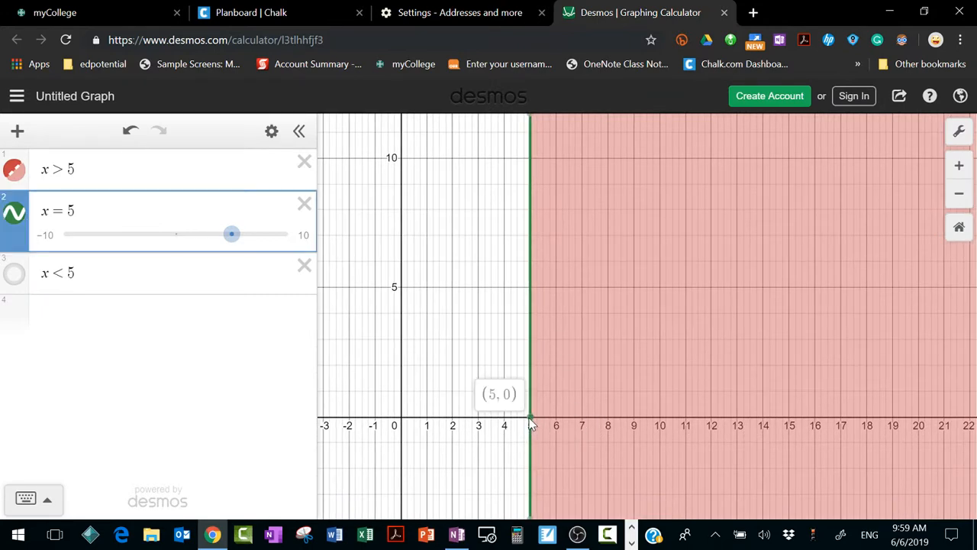
{"action": "mouse_move", "coordinate": [532, 424]}
{"action": "left_mouse_down"}
{"action": "mouse_move", "coordinate": [531, 158]}
{"action": "mouse_move", "coordinate": [517, 235]}
{"action": "mouse_move", "coordinate": [521, 325]}
{"action": "mouse_move", "coordinate": [531, 289]}
{"action": "mouse_move", "coordinate": [534, 336]}
{"action": "mouse_move", "coordinate": [530, 499]}
{"action": "mouse_move", "coordinate": [537, 421]}
{"action": "left_mouse_up"}
{"action": "left_click", "coordinate": [612, 379]}
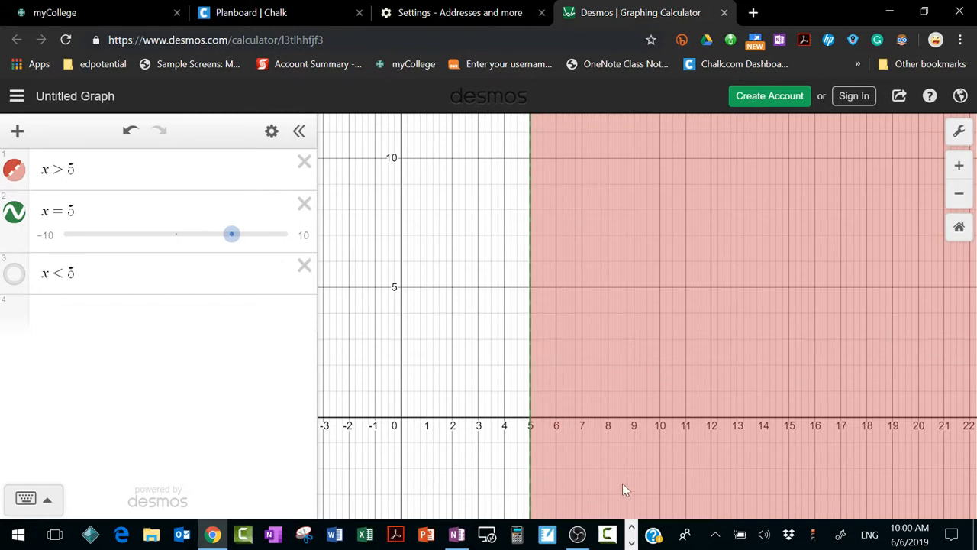
Step: Switch to the OneNote Inequalities page and go through the x > 5 notes to the x < 5 example
{"action": "left_click", "coordinate": [457, 534]}
{"action": "scroll", "coordinate": [525, 176], "scroll_direction": "down", "scroll_amount": 2}
{"action": "scroll", "coordinate": [524, 172], "scroll_direction": "down", "scroll_amount": 1}
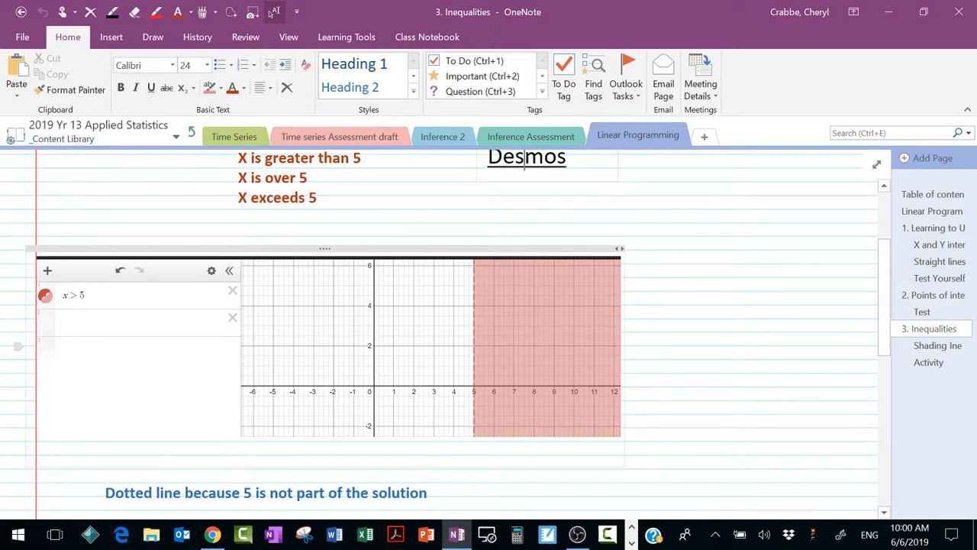
{"action": "scroll", "coordinate": [445, 335], "scroll_direction": "down", "scroll_amount": 3}
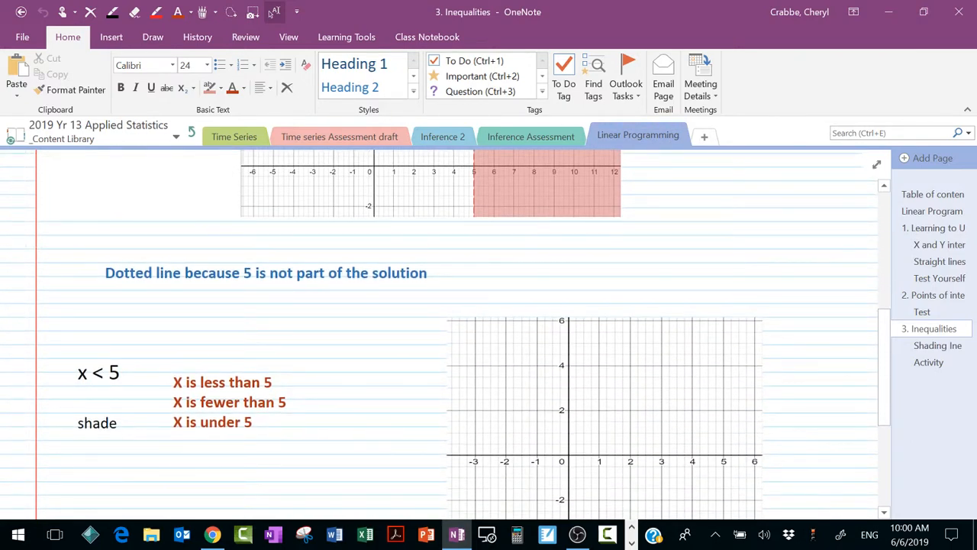
Step: Switch to Desmos, hide the x > 5 graph and show the x < 5 graph
{"action": "left_click", "coordinate": [456, 538]}
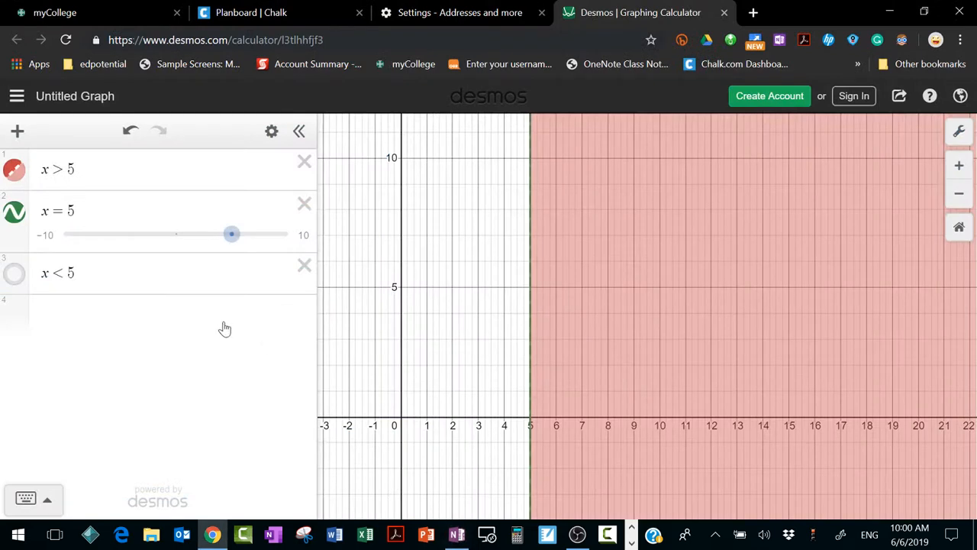
{"action": "left_click", "coordinate": [14, 171]}
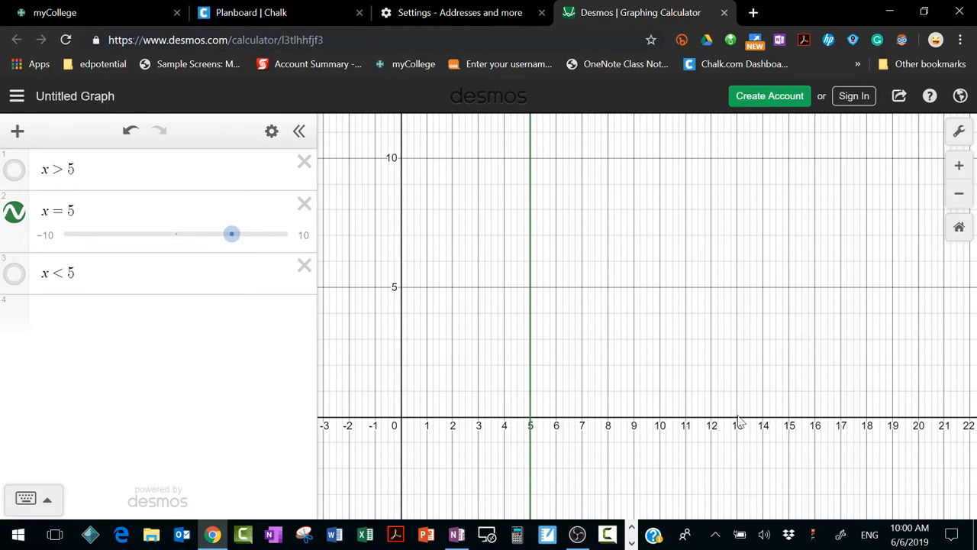
{"action": "left_click", "coordinate": [14, 274]}
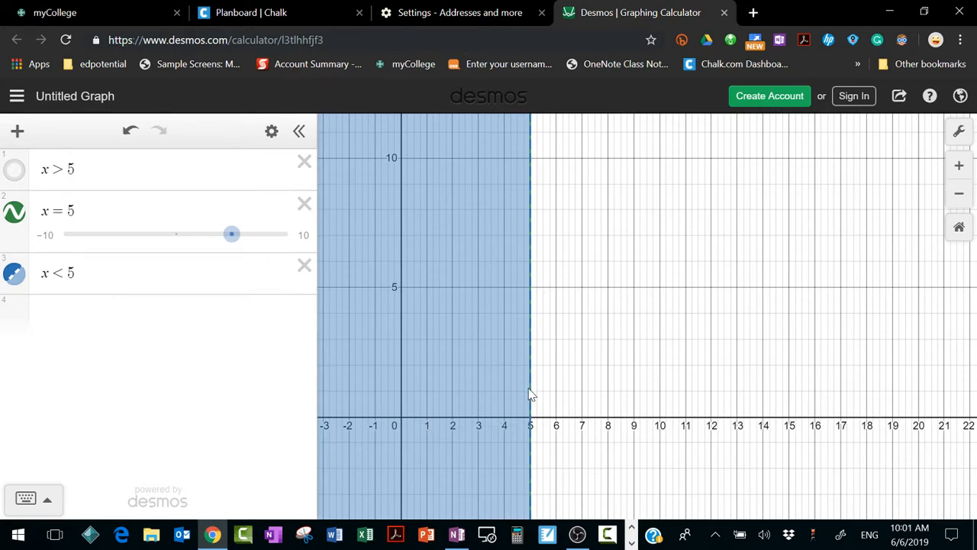
Step: Switch to OneNote and draw a vertical straight line at x = 5 on the blank grid beside the x < 5 example
{"action": "left_click", "coordinate": [457, 534]}
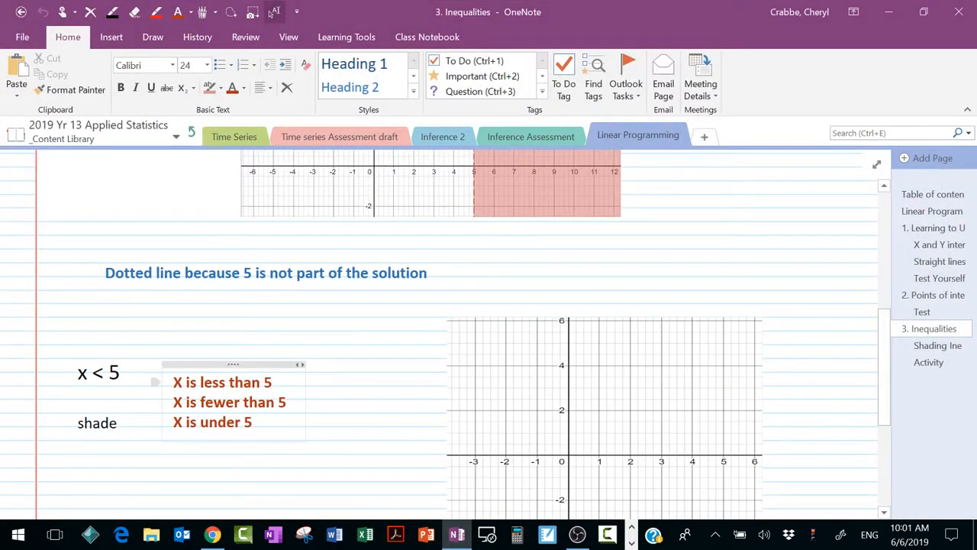
{"action": "scroll", "coordinate": [458, 329], "scroll_direction": "down", "scroll_amount": 3}
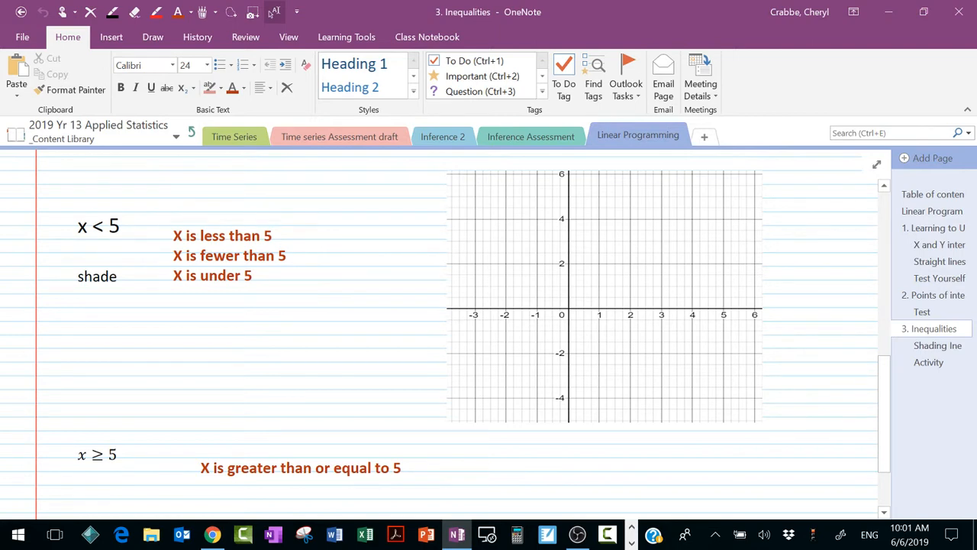
{"action": "left_click", "coordinate": [116, 40]}
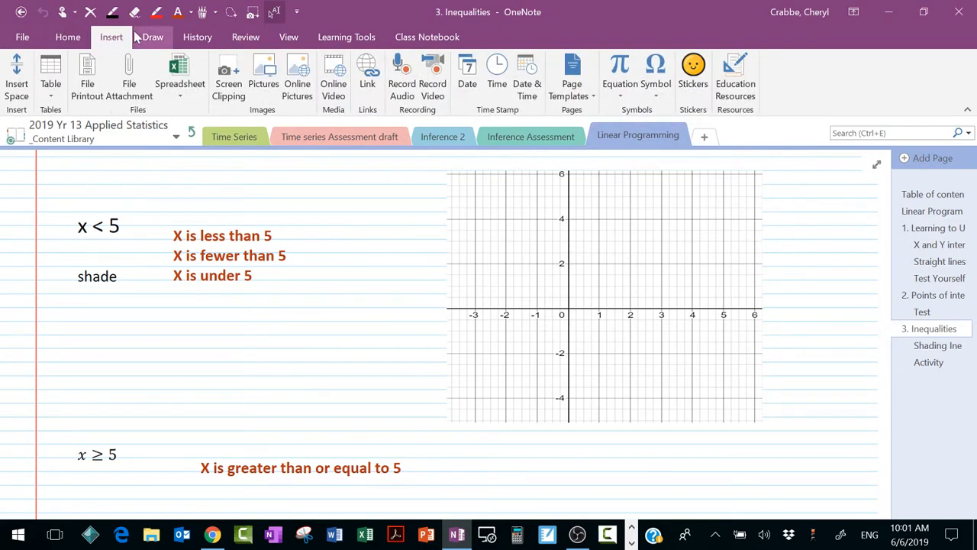
{"action": "left_click", "coordinate": [151, 36]}
{"action": "left_click", "coordinate": [490, 61]}
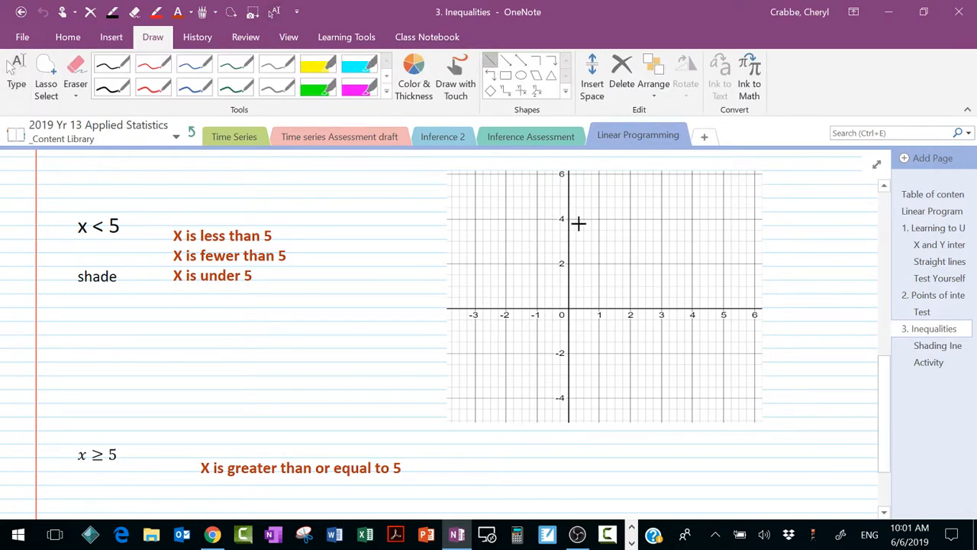
{"action": "left_click_drag", "start_coordinate": [722, 172], "coordinate": [722, 411]}
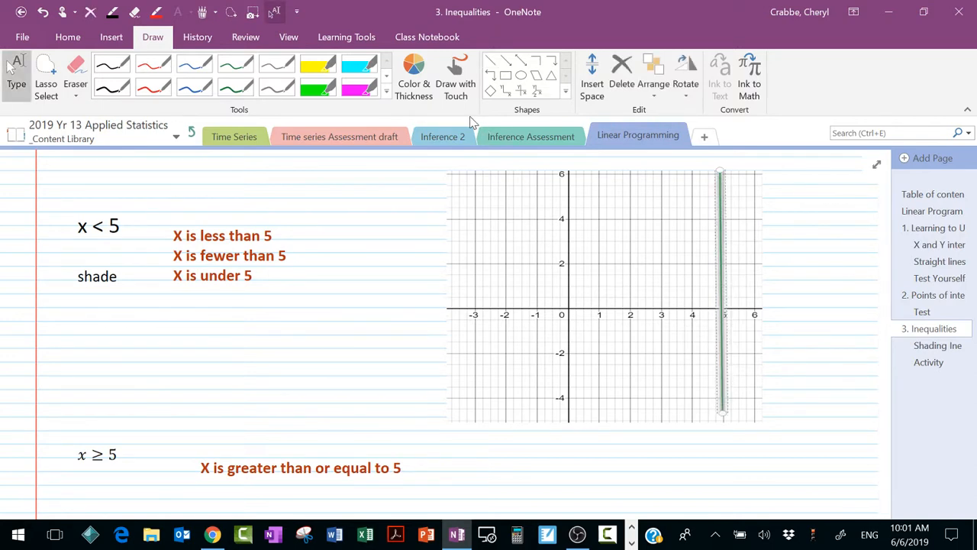
{"action": "right_click", "coordinate": [720, 258]}
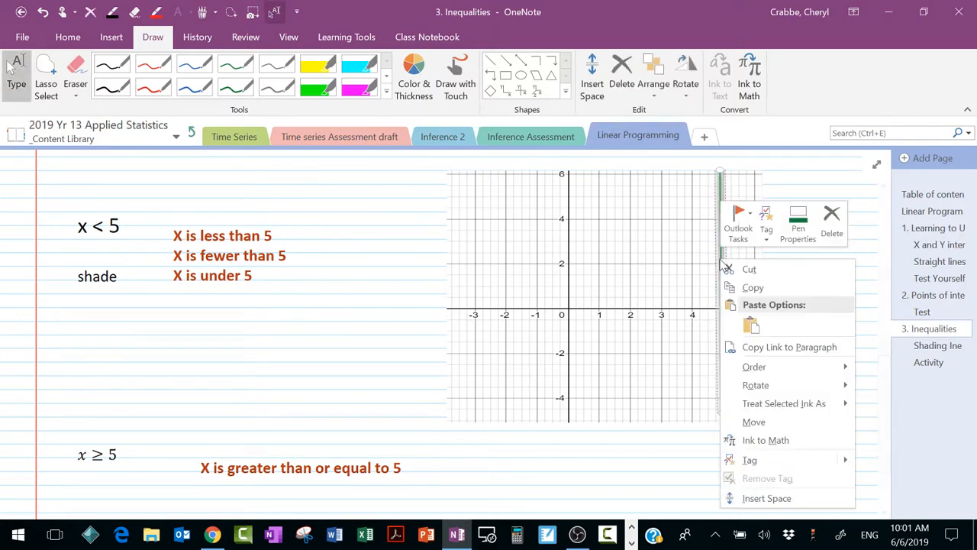
{"action": "left_click", "coordinate": [791, 235]}
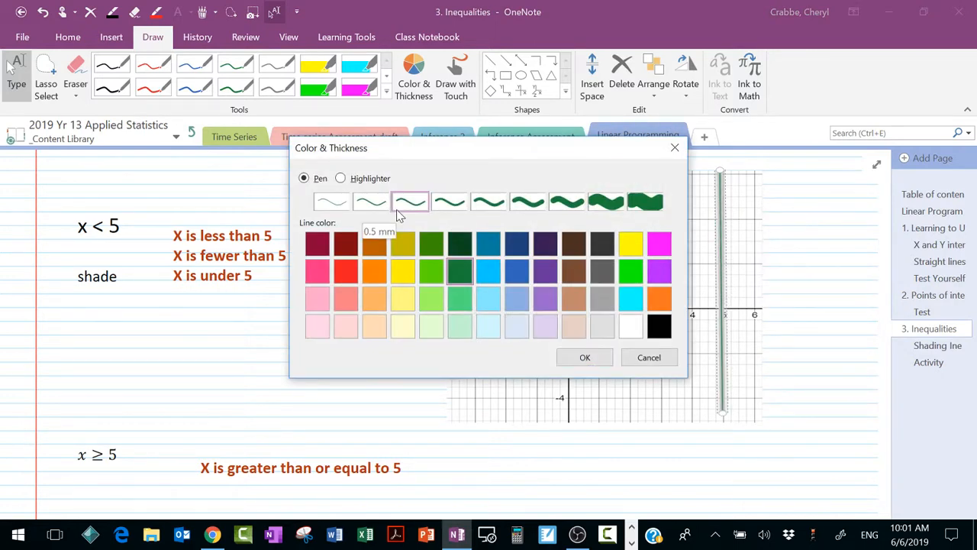
{"action": "left_click", "coordinate": [675, 148]}
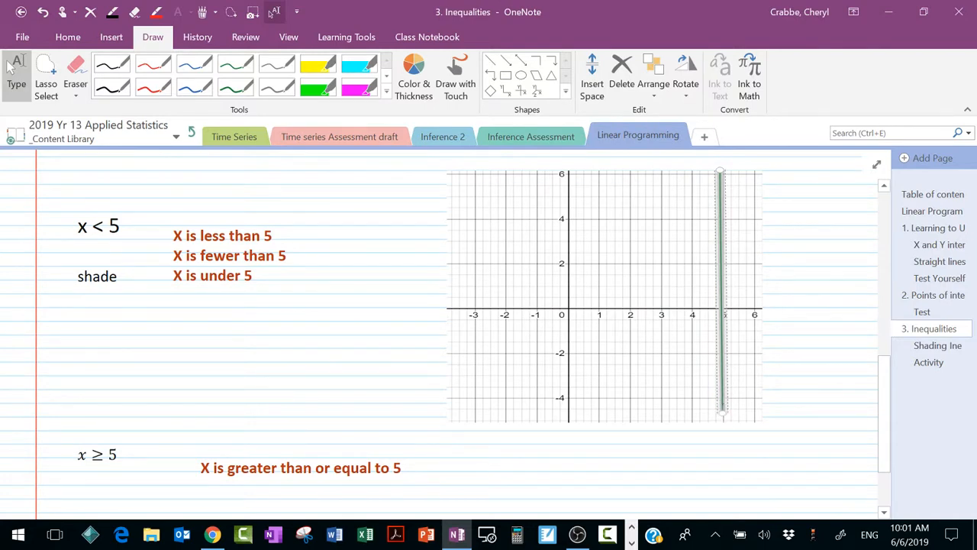
Step: Try shading the x < 5 side of the grid with the yellow highlighter, and erase the stroke that crosses the line
{"action": "left_click", "coordinate": [318, 75]}
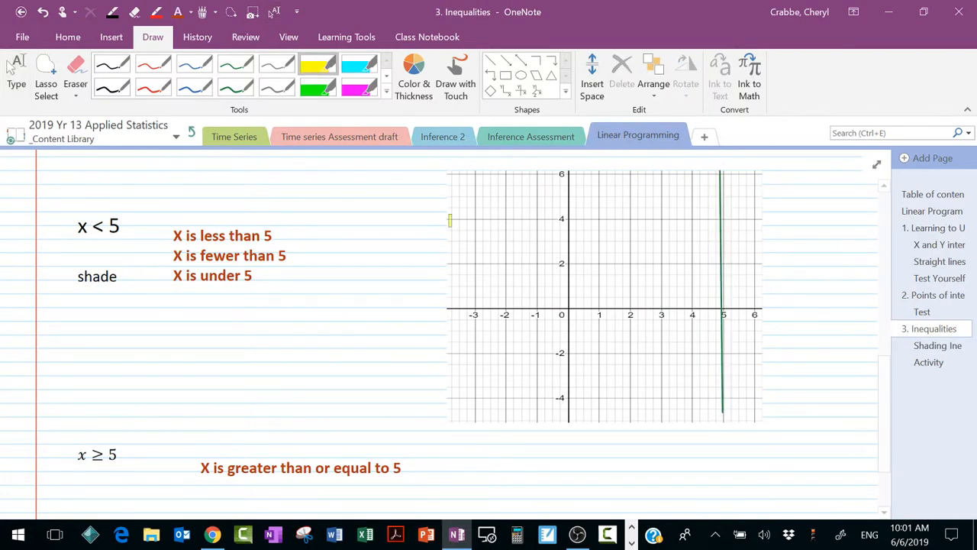
{"action": "mouse_move", "coordinate": [713, 400]}
{"action": "left_mouse_down"}
{"action": "mouse_move", "coordinate": [686, 311]}
{"action": "mouse_move", "coordinate": [702, 258]}
{"action": "mouse_move", "coordinate": [649, 208]}
{"action": "mouse_move", "coordinate": [655, 182]}
{"action": "mouse_move", "coordinate": [627, 229]}
{"action": "mouse_move", "coordinate": [642, 290]}
{"action": "mouse_move", "coordinate": [603, 370]}
{"action": "mouse_move", "coordinate": [641, 244]}
{"action": "mouse_move", "coordinate": [561, 271]}
{"action": "mouse_move", "coordinate": [554, 378]}
{"action": "mouse_move", "coordinate": [707, 329]}
{"action": "mouse_move", "coordinate": [722, 305]}
{"action": "mouse_move", "coordinate": [659, 326]}
{"action": "left_mouse_up"}
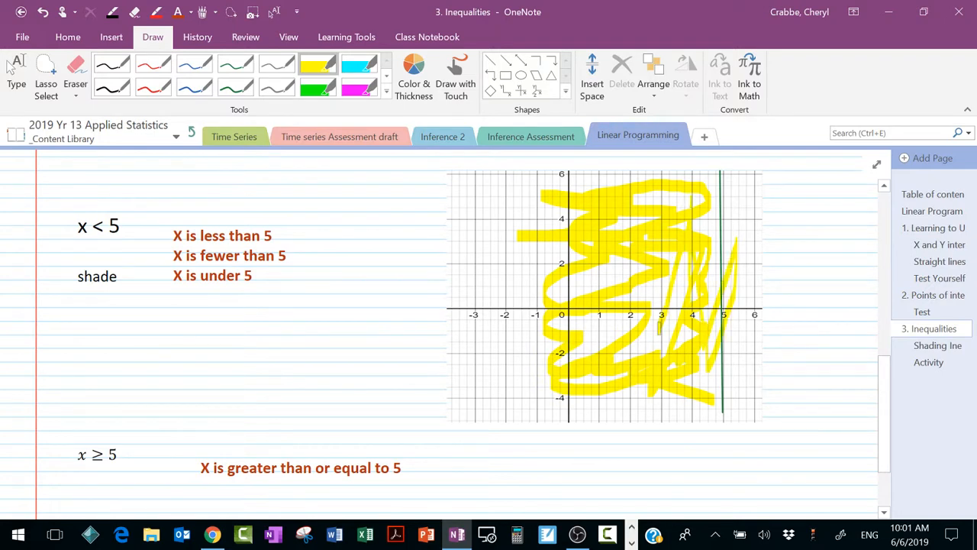
{"action": "left_click", "coordinate": [76, 72]}
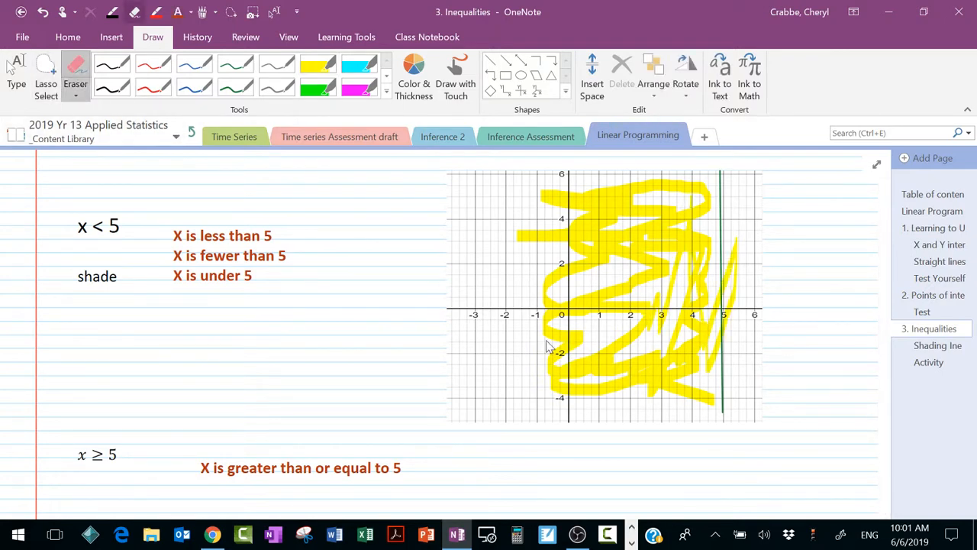
{"action": "left_click", "coordinate": [733, 283]}
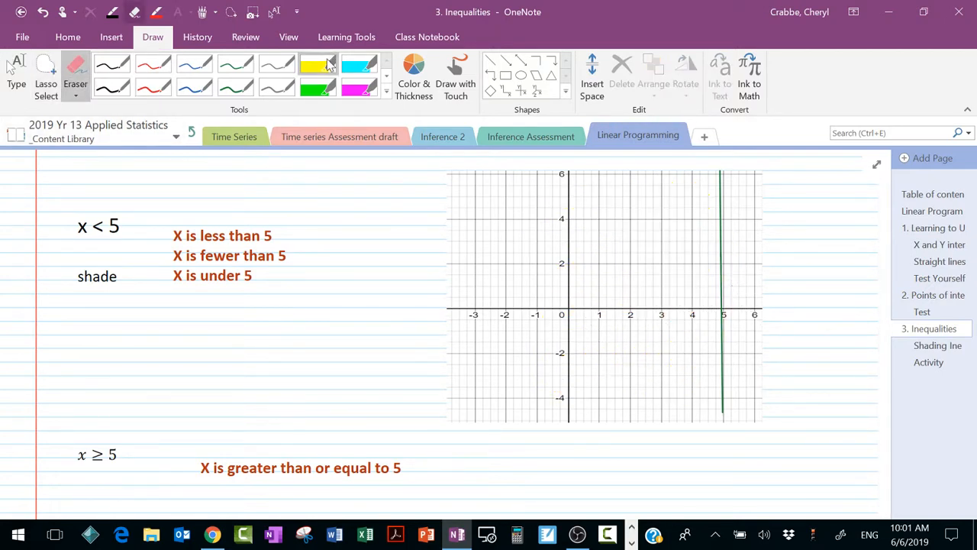
Step: Shade the x < 5 side of the grid with the yellow highlighter, keeping within the line, and return to typing mode
{"action": "left_click", "coordinate": [317, 65]}
{"action": "mouse_move", "coordinate": [709, 405]}
{"action": "left_mouse_down"}
{"action": "mouse_move", "coordinate": [641, 368]}
{"action": "mouse_move", "coordinate": [701, 288]}
{"action": "mouse_move", "coordinate": [610, 229]}
{"action": "mouse_move", "coordinate": [538, 221]}
{"action": "mouse_move", "coordinate": [569, 183]}
{"action": "mouse_move", "coordinate": [589, 279]}
{"action": "mouse_move", "coordinate": [588, 340]}
{"action": "mouse_move", "coordinate": [676, 385]}
{"action": "mouse_move", "coordinate": [615, 281]}
{"action": "mouse_move", "coordinate": [527, 257]}
{"action": "mouse_move", "coordinate": [557, 363]}
{"action": "mouse_move", "coordinate": [670, 390]}
{"action": "mouse_move", "coordinate": [654, 367]}
{"action": "left_mouse_up"}
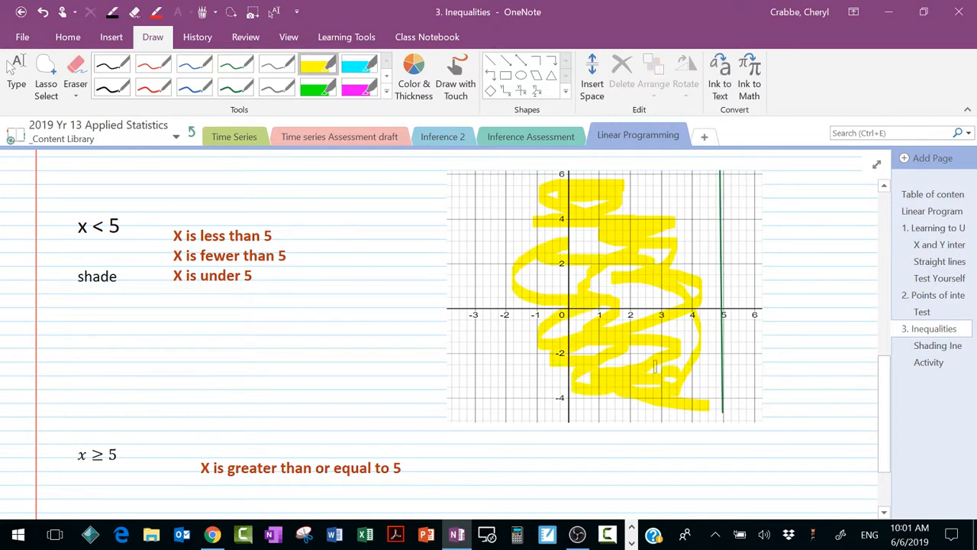
{"action": "scroll", "coordinate": [654, 367], "scroll_direction": "down", "scroll_amount": 3}
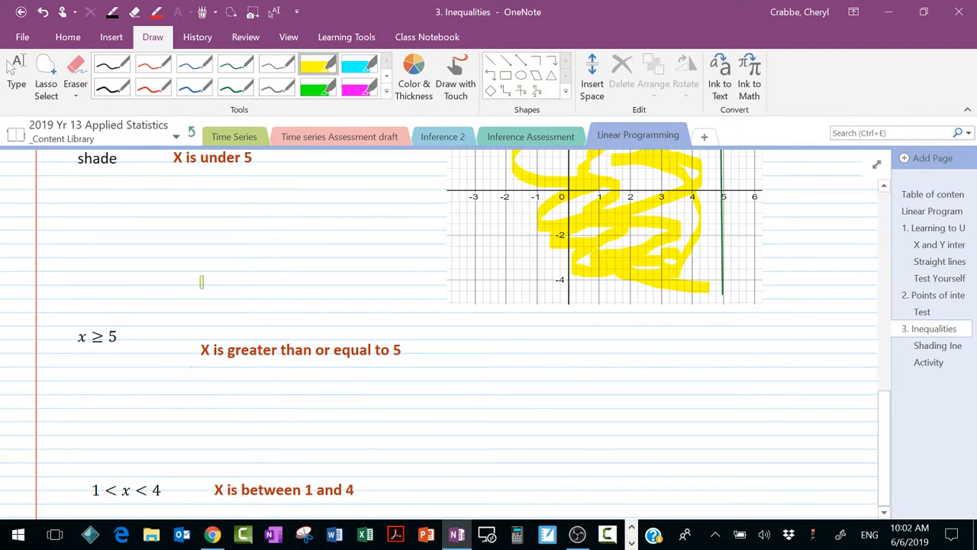
{"action": "left_click", "coordinate": [15, 73]}
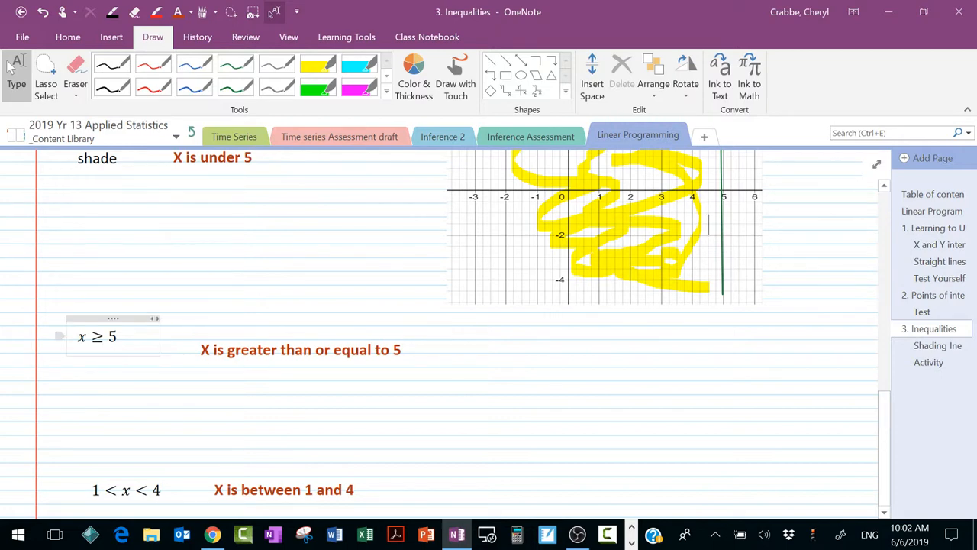
Step: Switch to Desmos and hide the graphs of x = 5 and x < 5
{"action": "left_click", "coordinate": [212, 535]}
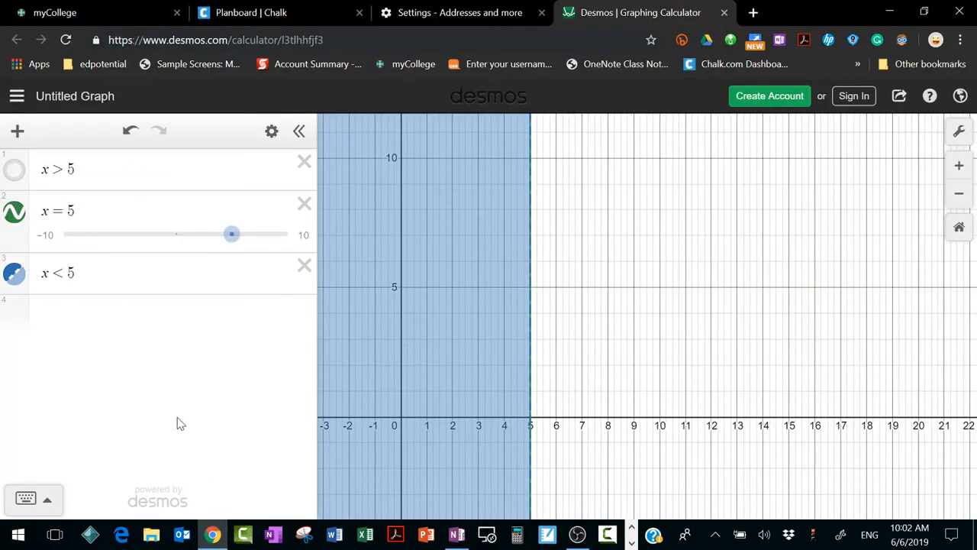
{"action": "left_click", "coordinate": [17, 212]}
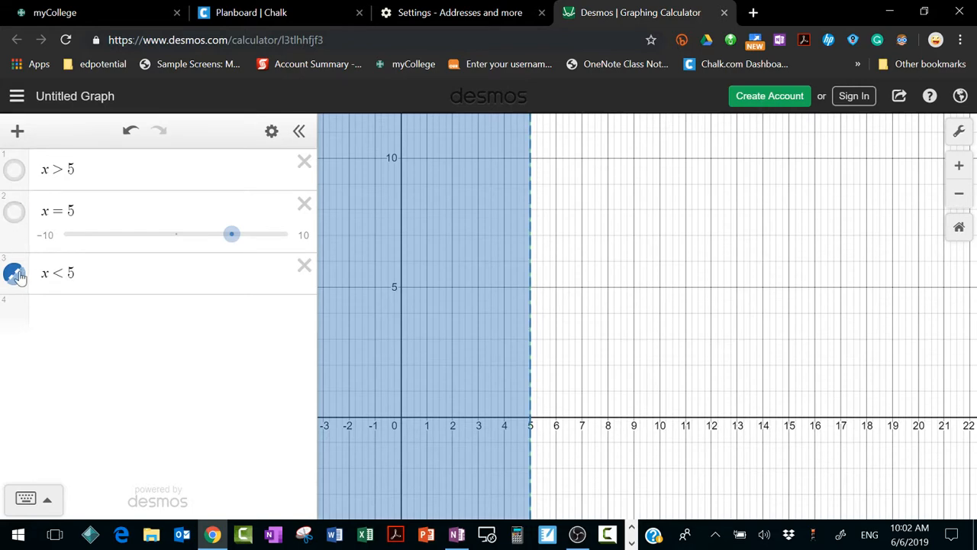
{"action": "left_click", "coordinate": [17, 274]}
Step: Graph the inequality x ≥ 5 as a new fourth expression
{"action": "left_click", "coordinate": [54, 313]}
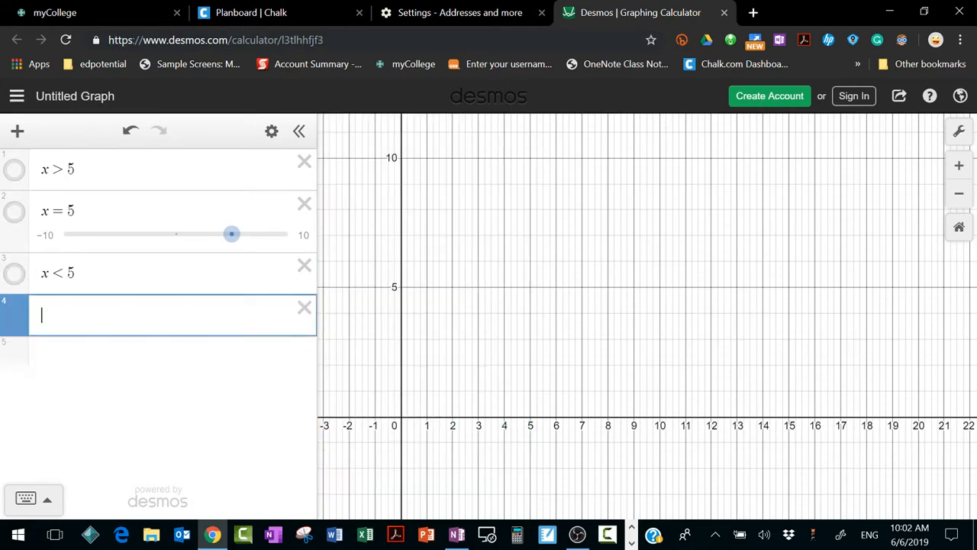
{"action": "type", "text": "x"}
{"action": "left_click", "coordinate": [26, 498]}
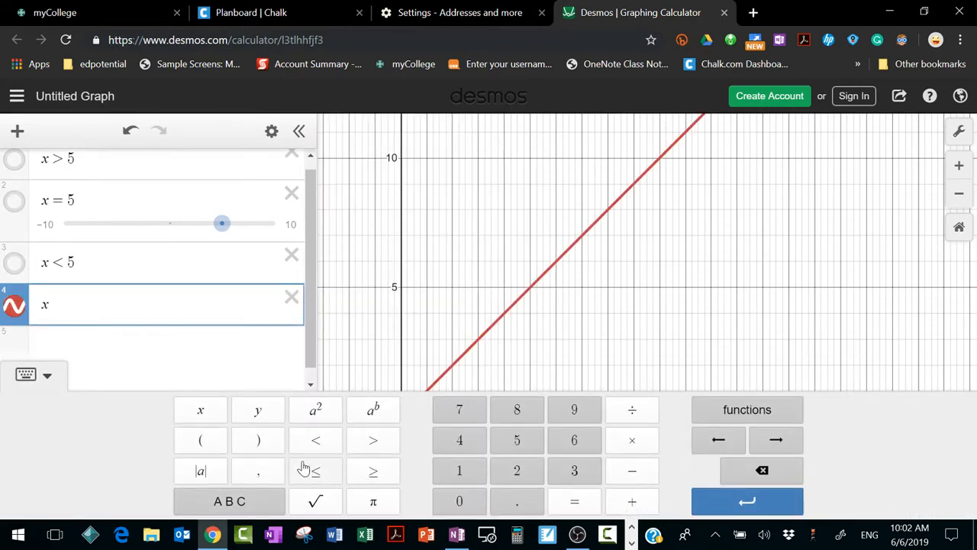
{"action": "left_click", "coordinate": [374, 471]}
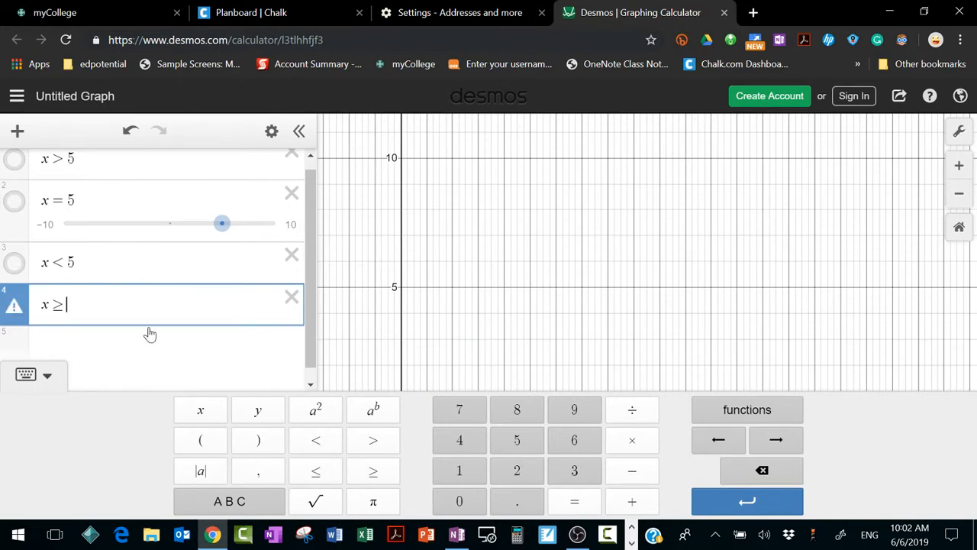
{"action": "type", "text": "5"}
{"action": "left_click", "coordinate": [519, 310]}
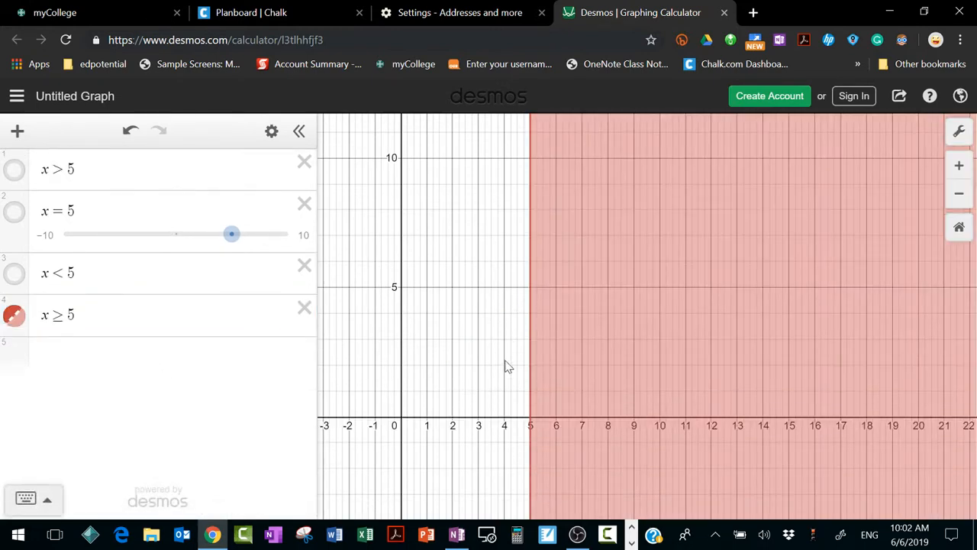
Step: Reposition the x ≥ 5 graph to centre the x-axis, switch to OneNote and delete the empty note container below the x ≥ 5 example
{"action": "left_click_drag", "start_coordinate": [486, 432], "coordinate": [491, 376]}
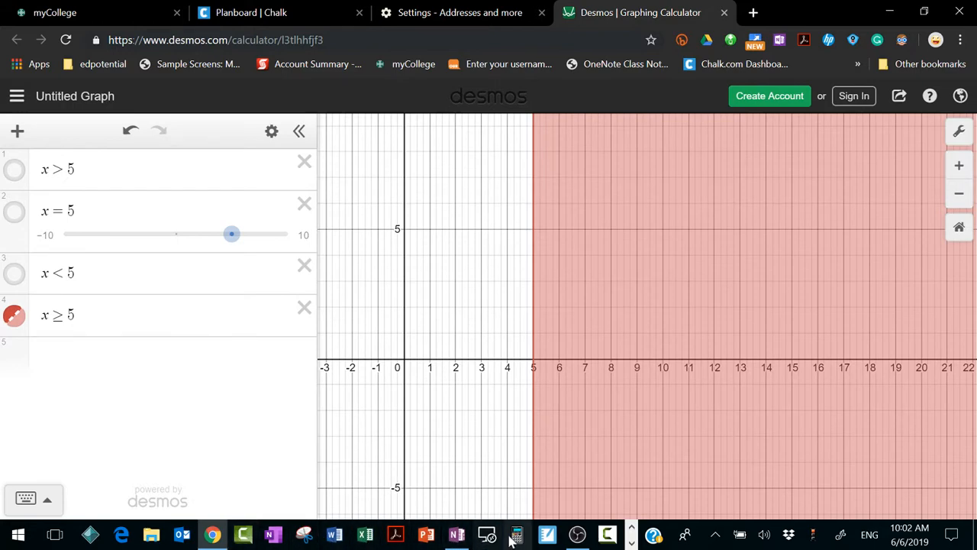
{"action": "left_click", "coordinate": [457, 535]}
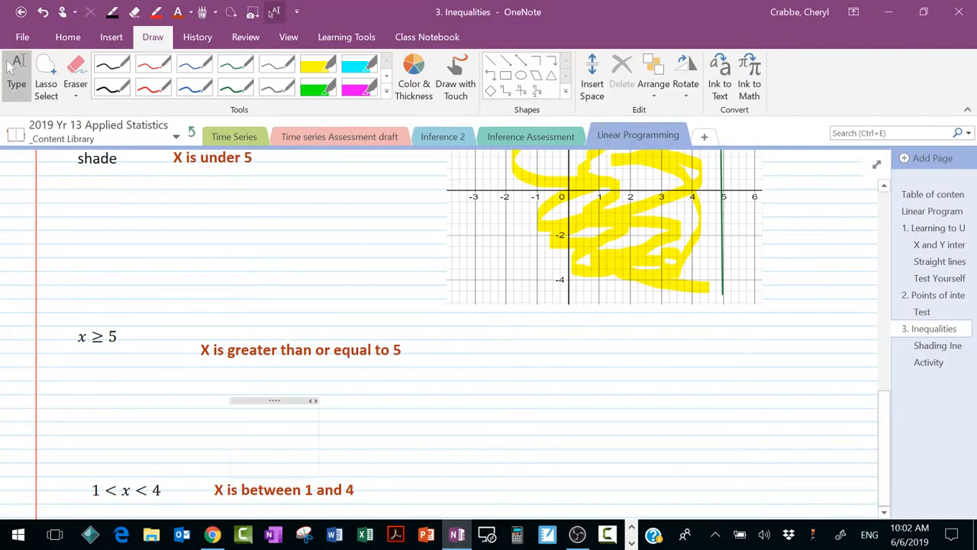
{"action": "left_click", "coordinate": [239, 399]}
{"action": "key", "text": "Delete"}
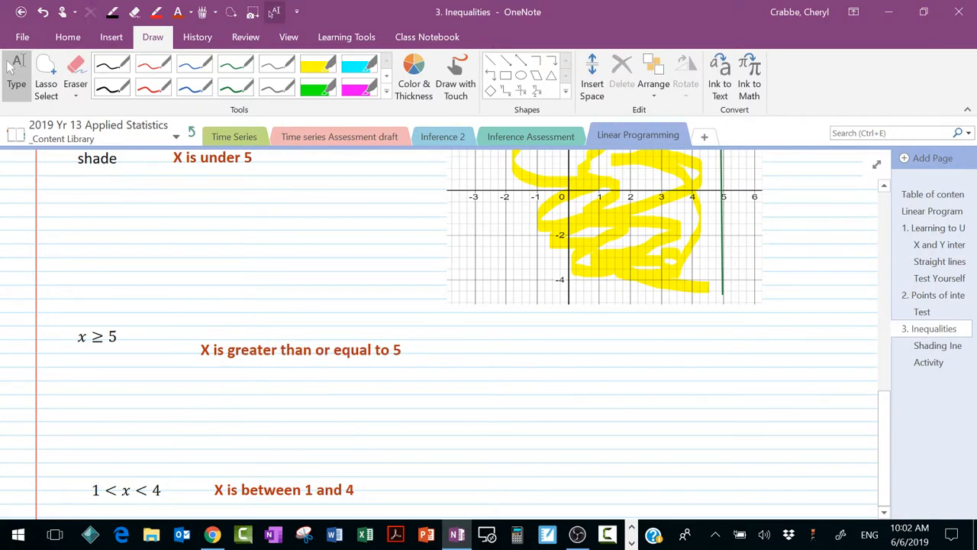
Step: Insert a screen clipping of the Desmos x ≥ 5 graph, covering x from about -2 to 8, under the x ≥ 5 note
{"action": "key", "text": "alt+Tab"}
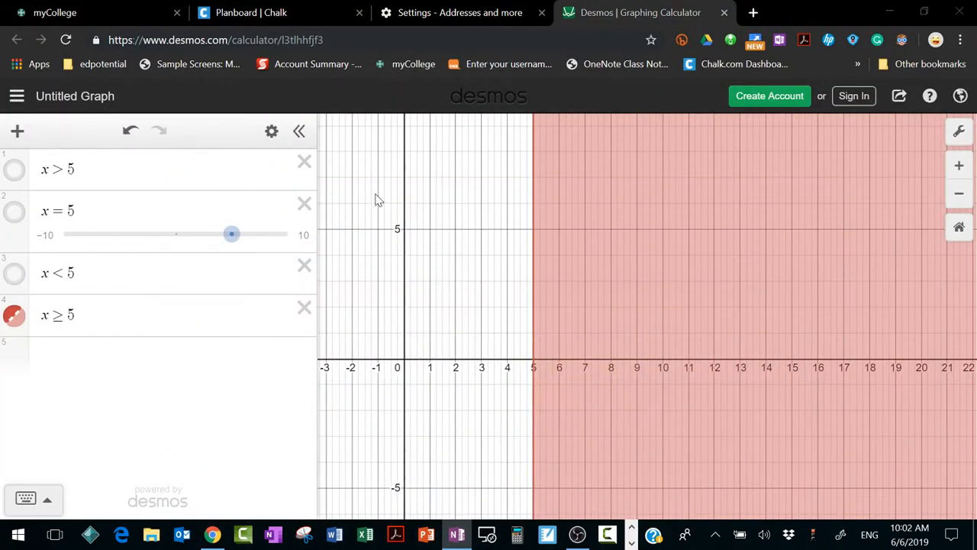
{"action": "key", "text": "super+shift+s"}
{"action": "left_click_drag", "start_coordinate": [344, 171], "coordinate": [617, 443]}
{"action": "left_click", "coordinate": [448, 271]}
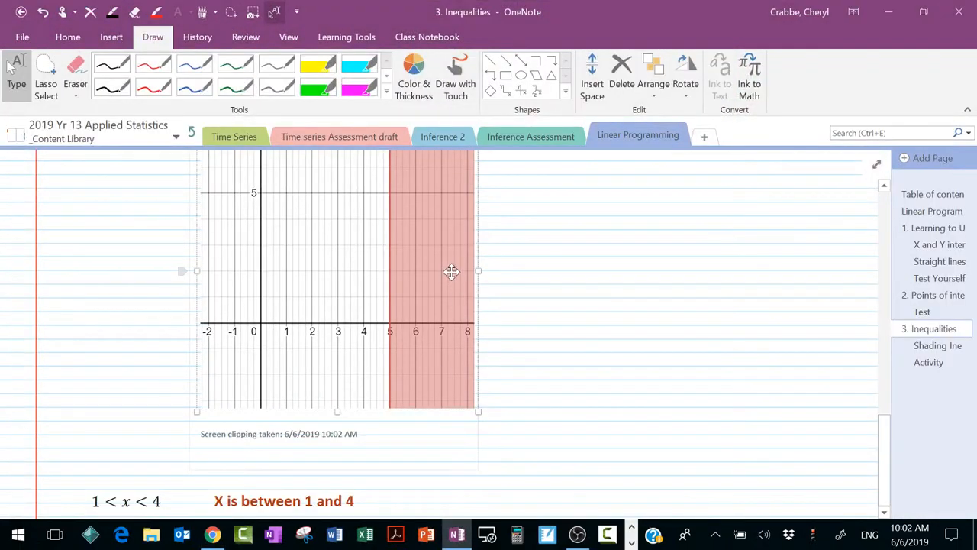
Step: Shrink the x ≥ 5 clipping to a little over half its size and delete the screen clipping caption beneath it
{"action": "left_click_drag", "start_coordinate": [475, 407], "coordinate": [361, 290]}
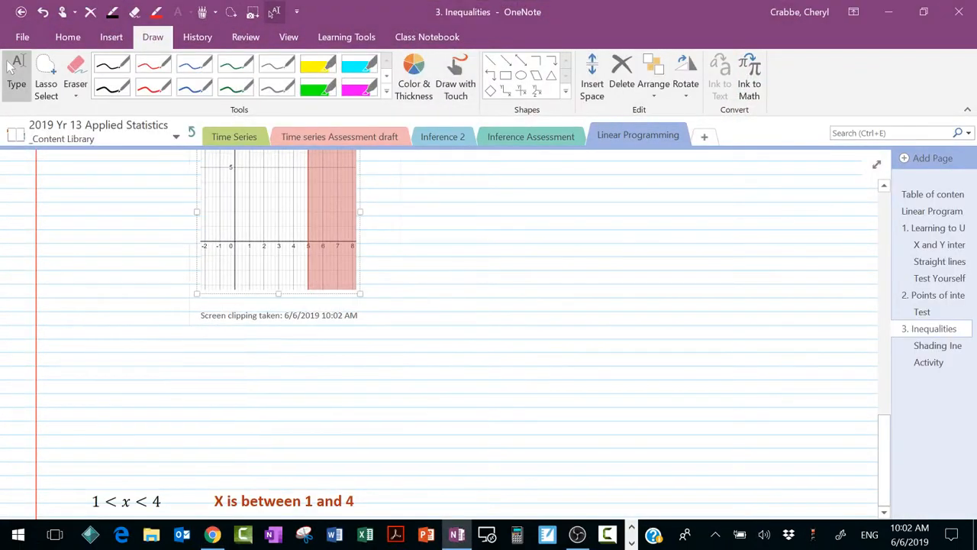
{"action": "scroll", "coordinate": [361, 292], "scroll_direction": "up", "scroll_amount": 3}
{"action": "left_click_drag", "start_coordinate": [359, 461], "coordinate": [186, 461]}
{"action": "key", "text": "Delete"}
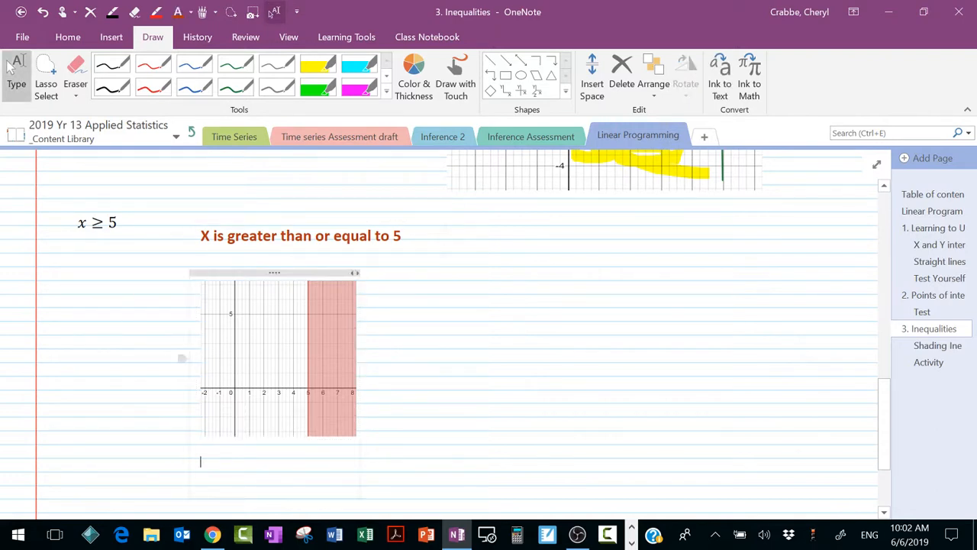
Step: Compare the x ≥ 5 clipping with the earlier x > 5 graph in the notes
{"action": "scroll", "coordinate": [446, 335], "scroll_direction": "up", "scroll_amount": 5}
{"action": "scroll", "coordinate": [445, 336], "scroll_direction": "down", "scroll_amount": 8}
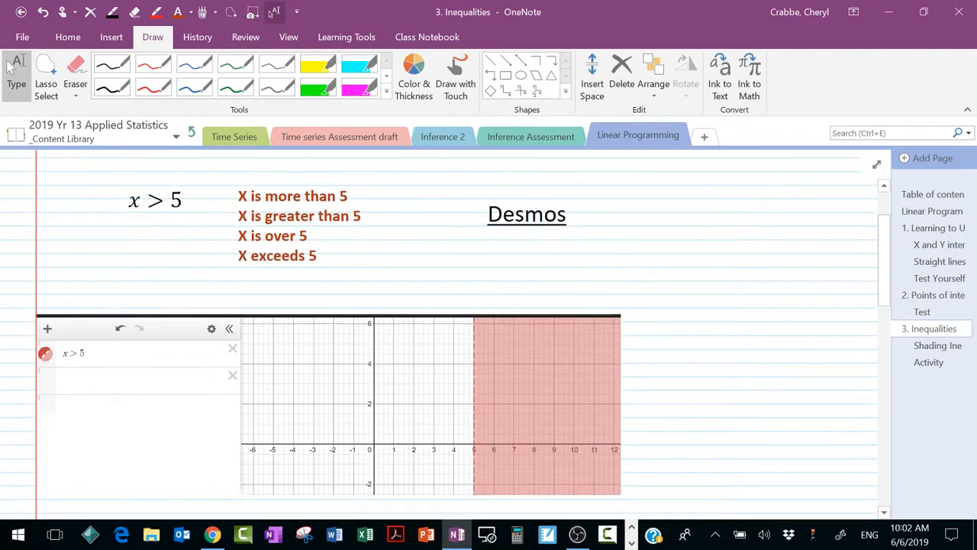
{"action": "scroll", "coordinate": [446, 336], "scroll_direction": "up", "scroll_amount": 8}
{"action": "scroll", "coordinate": [446, 336], "scroll_direction": "down", "scroll_amount": 4}
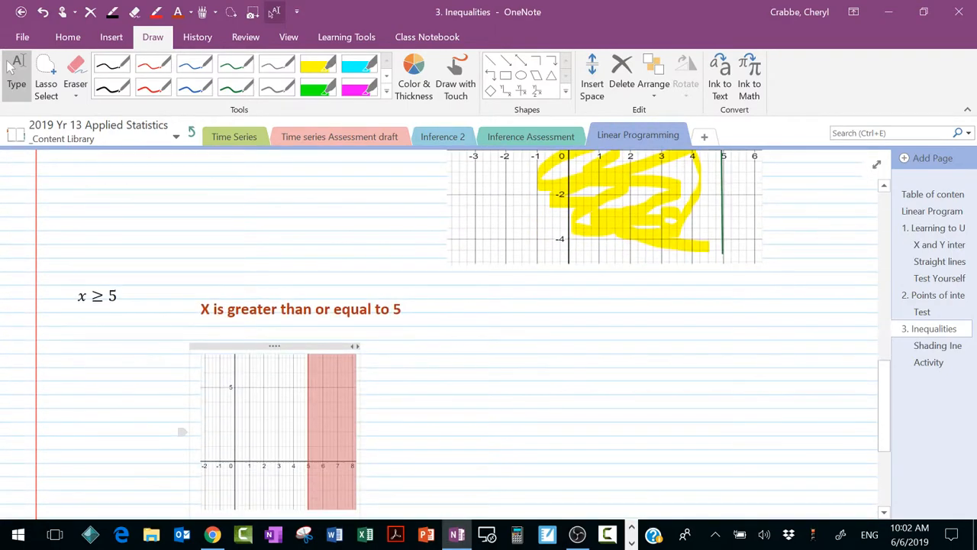
{"action": "scroll", "coordinate": [446, 336], "scroll_direction": "down", "scroll_amount": 4}
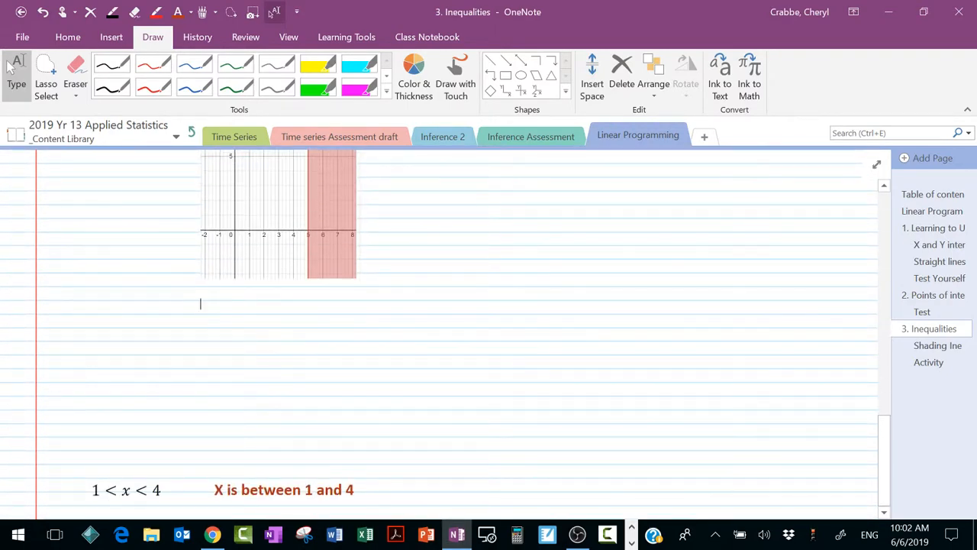
Step: Place the cursor by the 1 < x < 4 example, switch to Desmos and hide the graph of x ≥ 5
{"action": "left_click", "coordinate": [356, 490]}
{"action": "scroll", "coordinate": [356, 489], "scroll_direction": "down", "scroll_amount": 3}
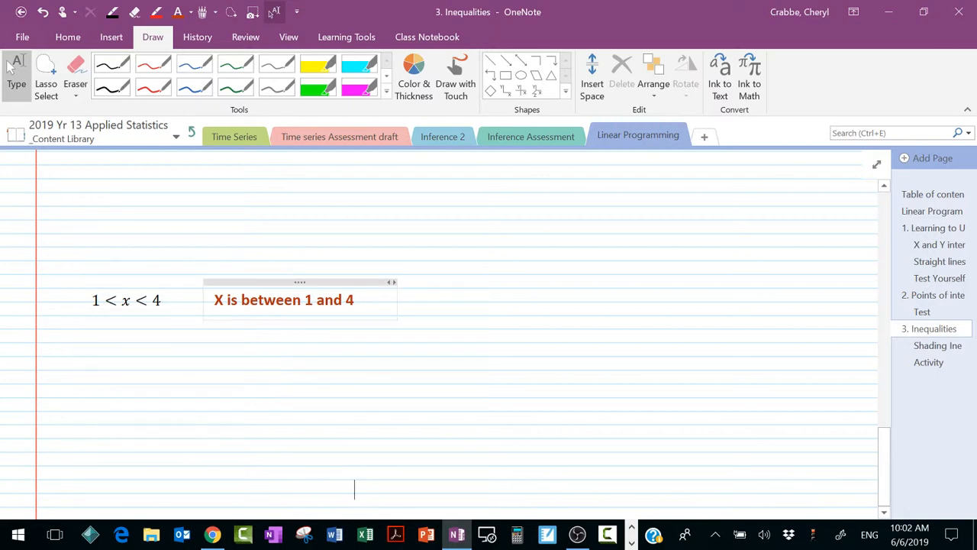
{"action": "left_click", "coordinate": [214, 537]}
{"action": "left_click", "coordinate": [28, 318]}
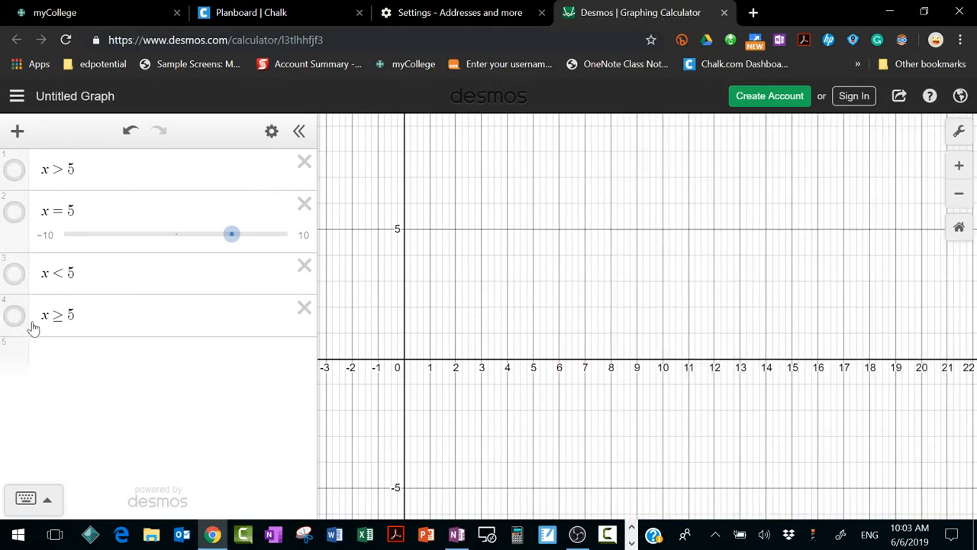
Step: Graph the inequality 1 ≤ x ≤ 4 as a new fifth expression
{"action": "left_click", "coordinate": [66, 355]}
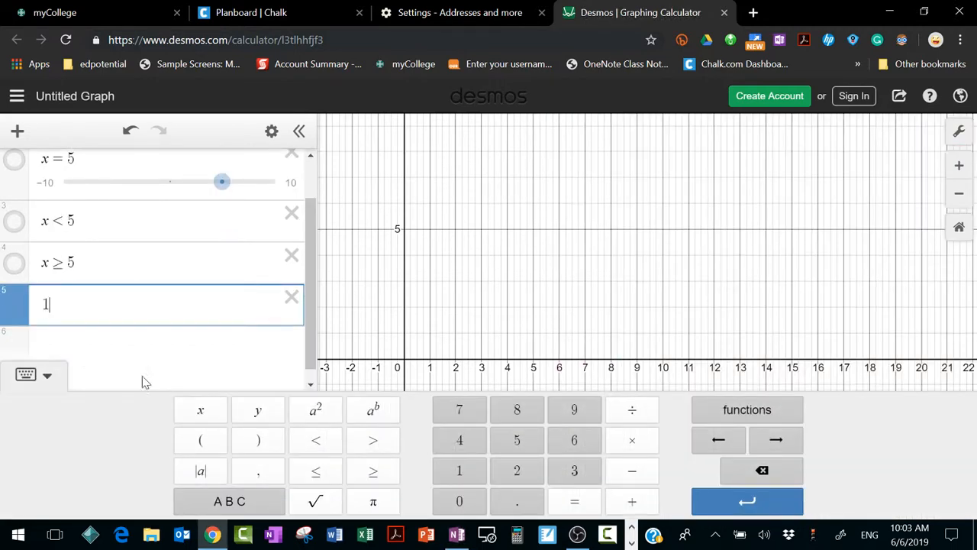
{"action": "type", "text": "1 ≤ "}
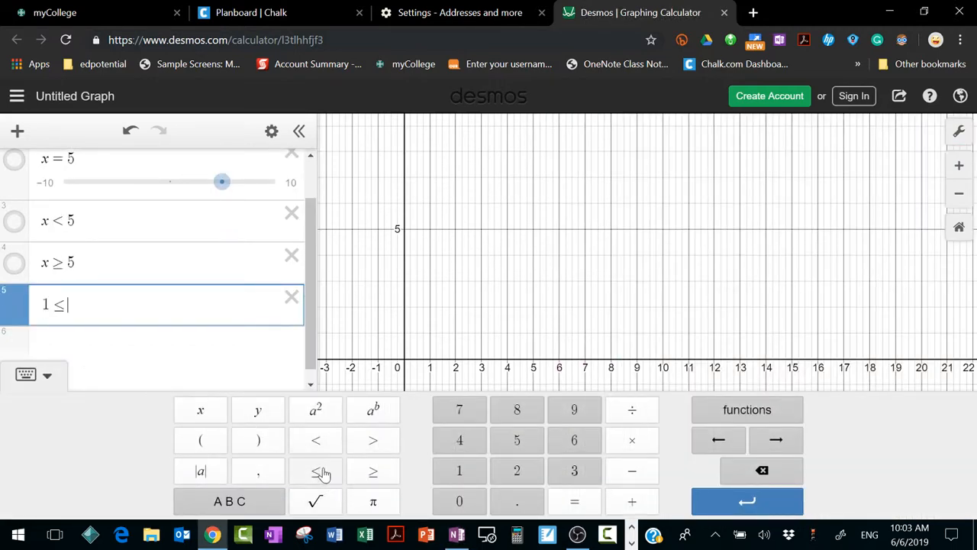
{"action": "type", "text": "x"}
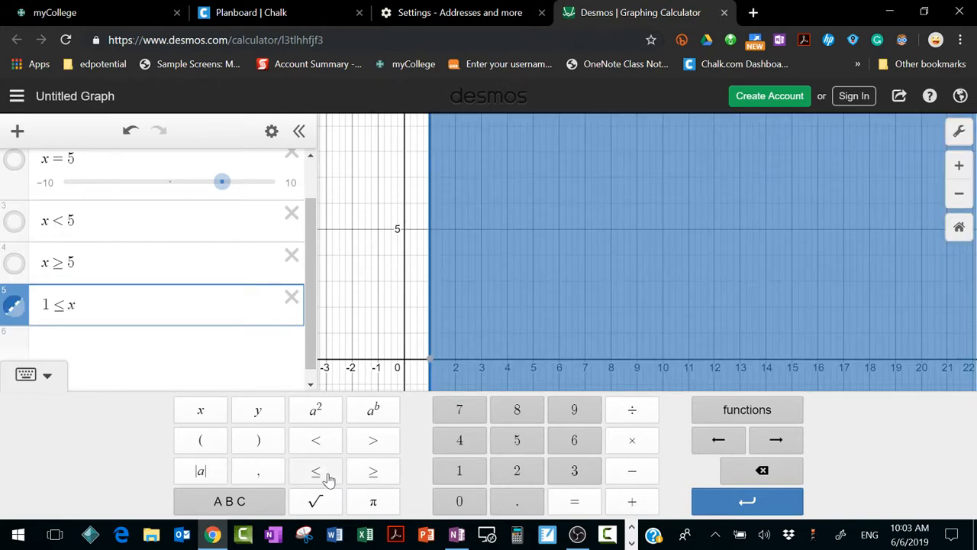
{"action": "left_click", "coordinate": [319, 474]}
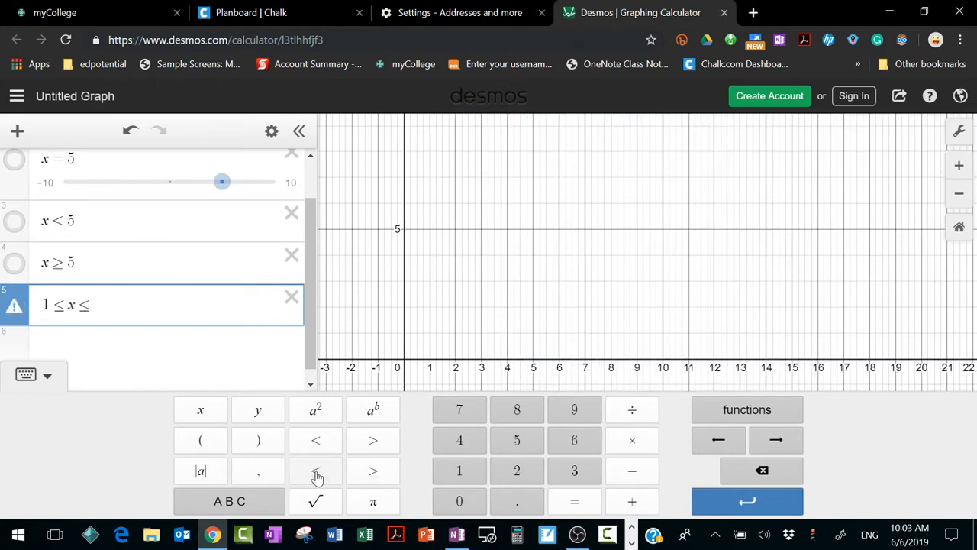
{"action": "type", "text": "4"}
{"action": "left_click", "coordinate": [709, 281]}
{"action": "left_click_drag", "start_coordinate": [666, 302], "coordinate": [745, 292]}
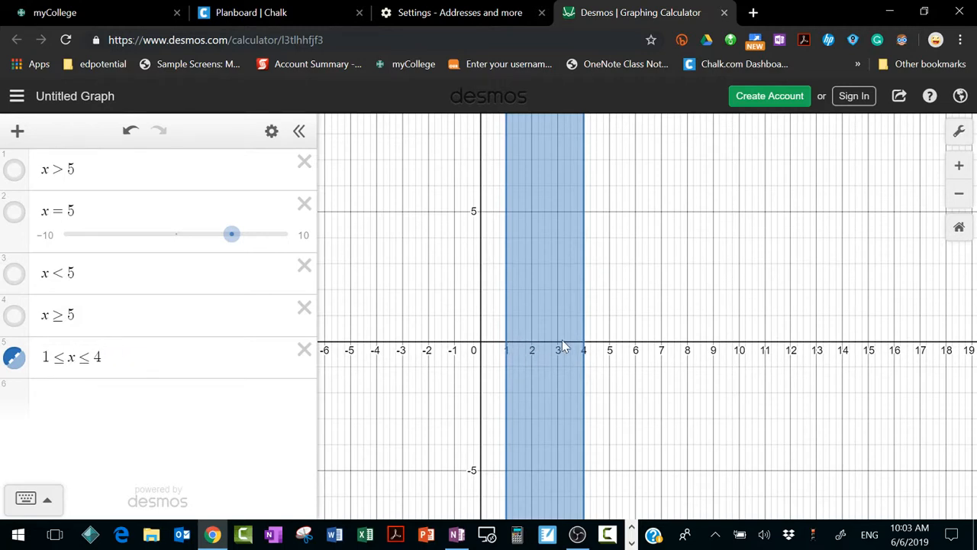
Step: Switch to OneNote and insert a screen clipping of the 1 ≤ x ≤ 4 graph, x from about -4 to 8, below the 1 < x < 4 note
{"action": "left_click", "coordinate": [458, 538]}
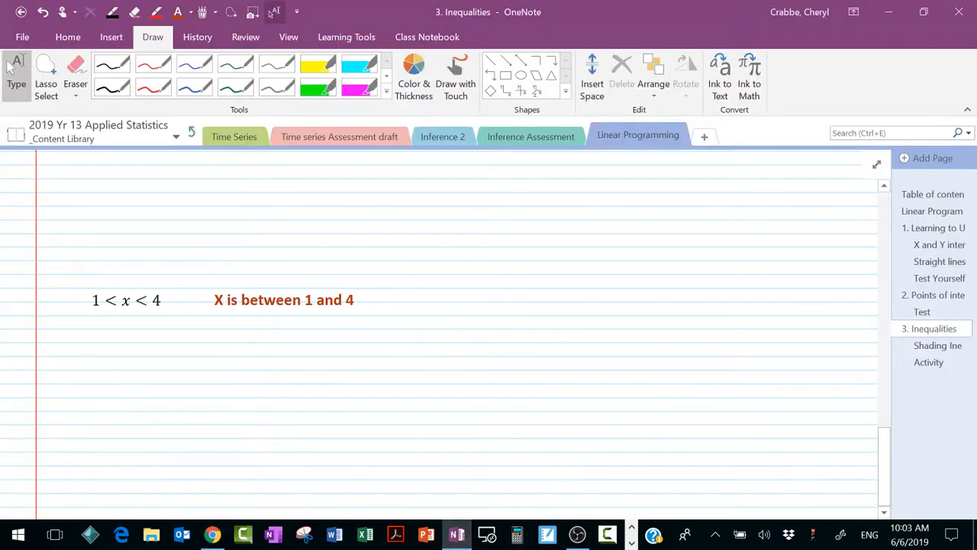
{"action": "left_click", "coordinate": [253, 13]}
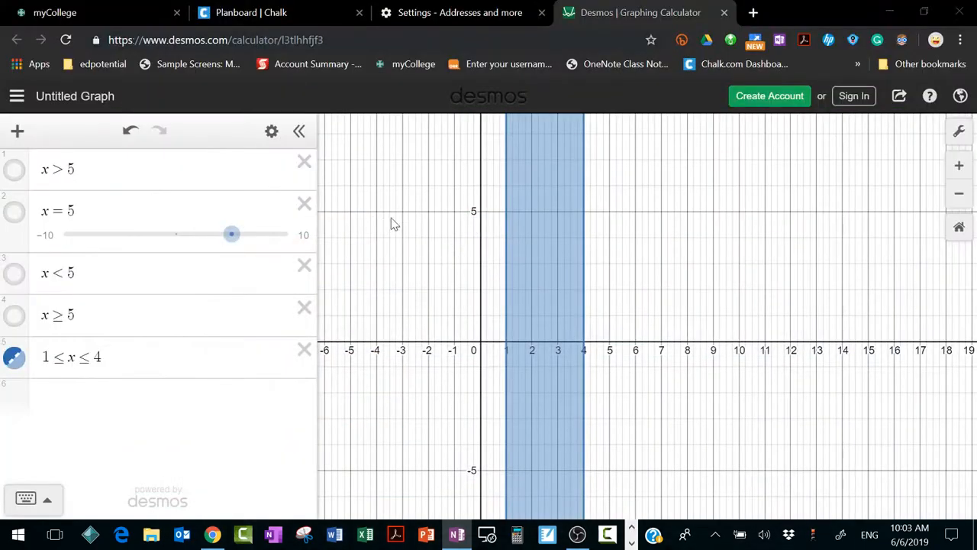
{"action": "left_click_drag", "start_coordinate": [377, 166], "coordinate": [700, 456]}
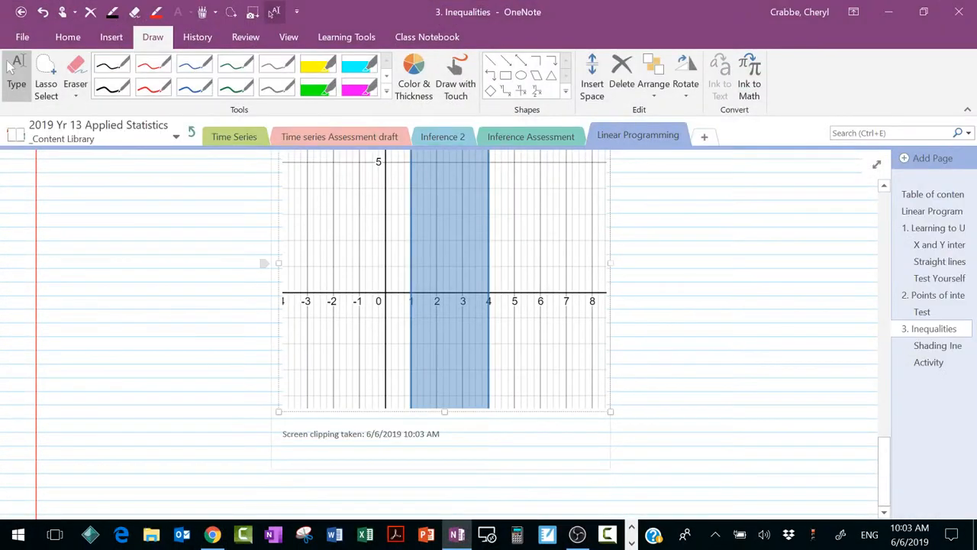
Step: Examine the 1 < x < 4 note together with the graph clipping placed beneath it
{"action": "scroll", "coordinate": [467, 383], "scroll_direction": "up", "scroll_amount": 3}
{"action": "scroll", "coordinate": [467, 383], "scroll_direction": "down", "scroll_amount": 3}
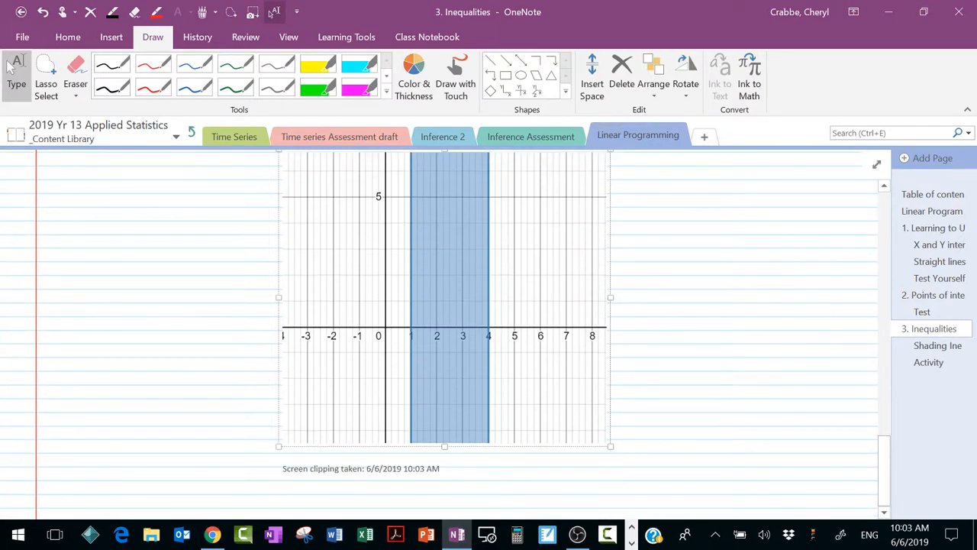
{"action": "scroll", "coordinate": [432, 339], "scroll_direction": "up", "scroll_amount": 3}
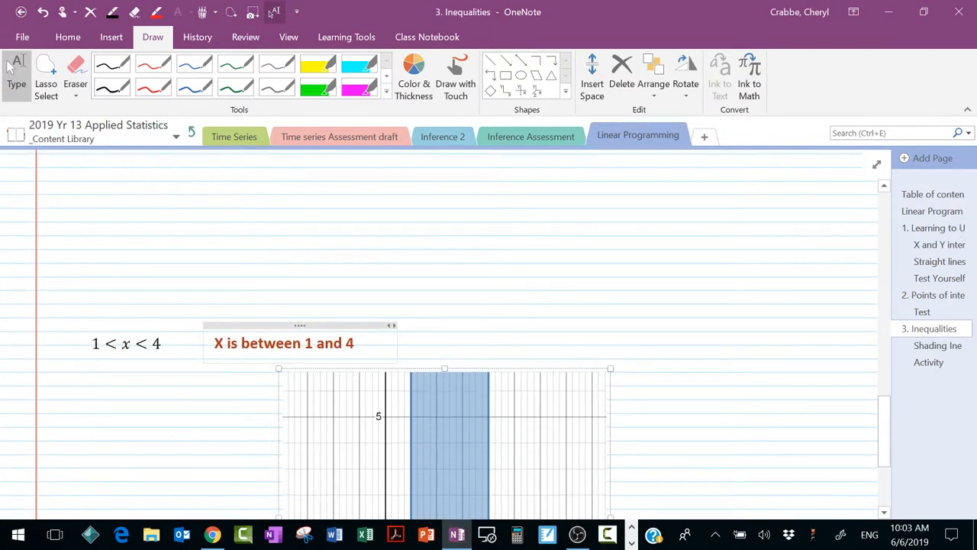
{"action": "scroll", "coordinate": [413, 365], "scroll_direction": "down", "scroll_amount": 3}
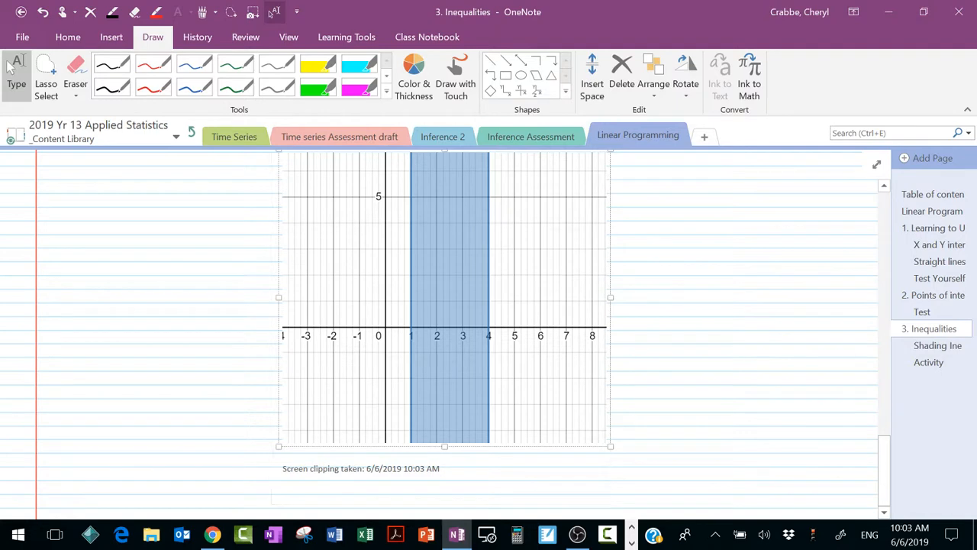
{"action": "scroll", "coordinate": [443, 328], "scroll_direction": "up", "scroll_amount": 2}
{"action": "scroll", "coordinate": [443, 329], "scroll_direction": "down", "scroll_amount": 2}
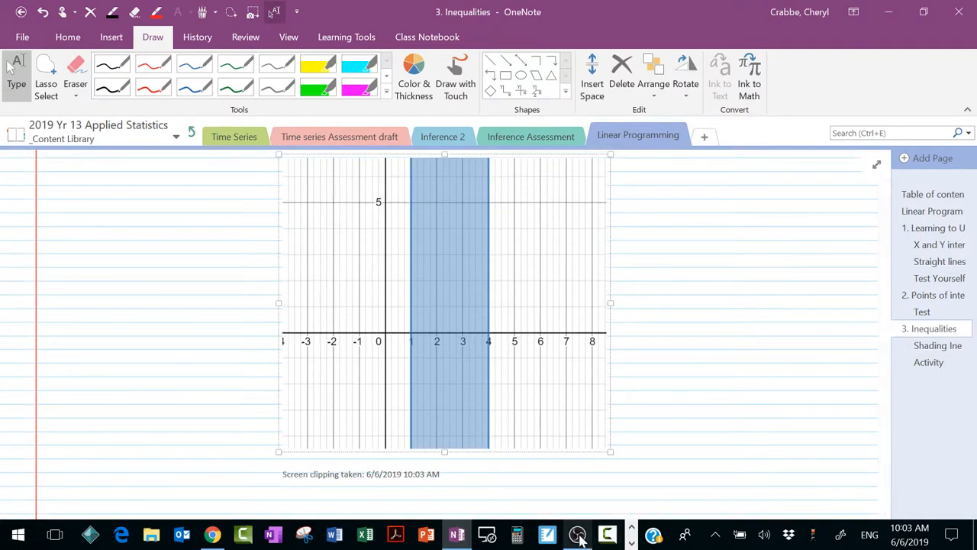
{"action": "mouse_move", "coordinate": [577, 535]}
{"action": "left_click", "coordinate": [605, 493]}
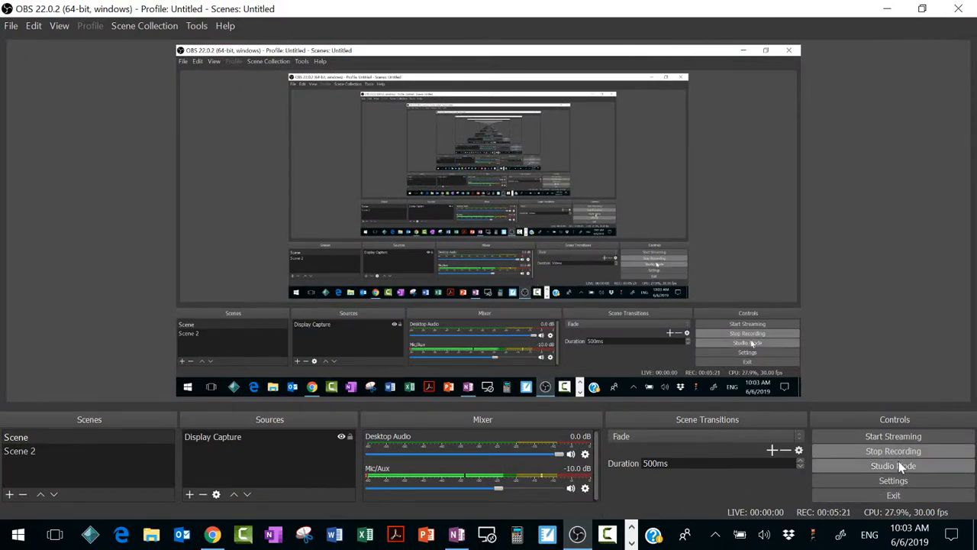